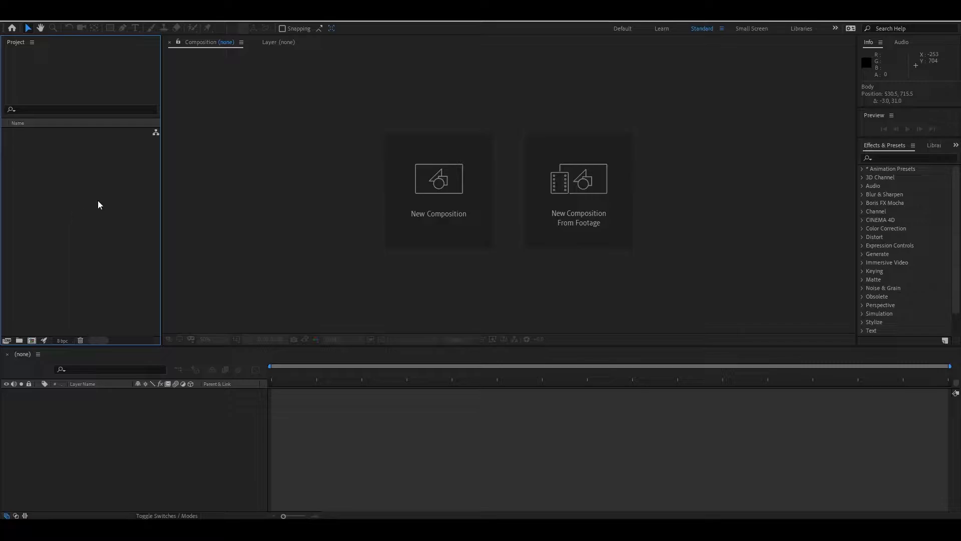
# Import Car.psd as Composition - Retain Layer Sizes with editable layer styles, and open the resulting Car composition.
pyautogui.doubleClick(62, 173)
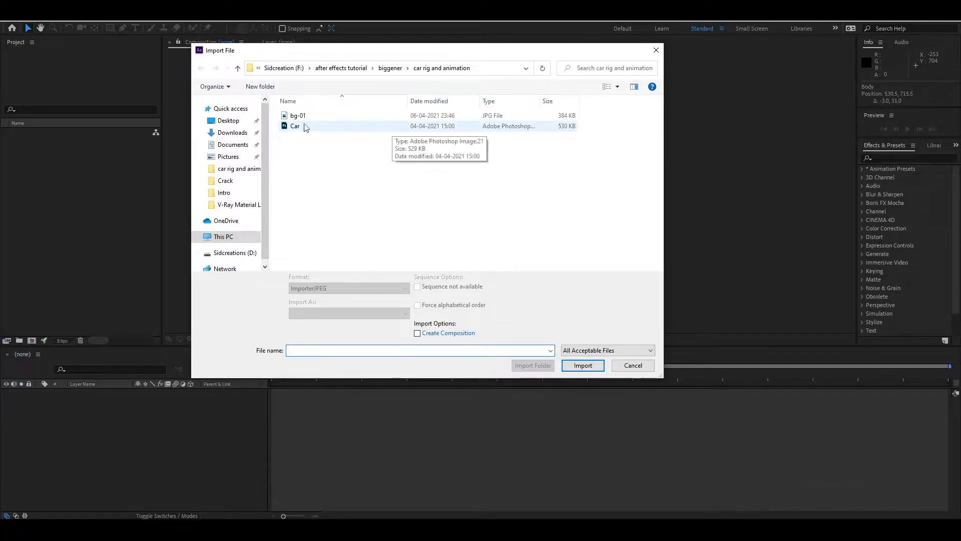
pyautogui.click(330, 128)
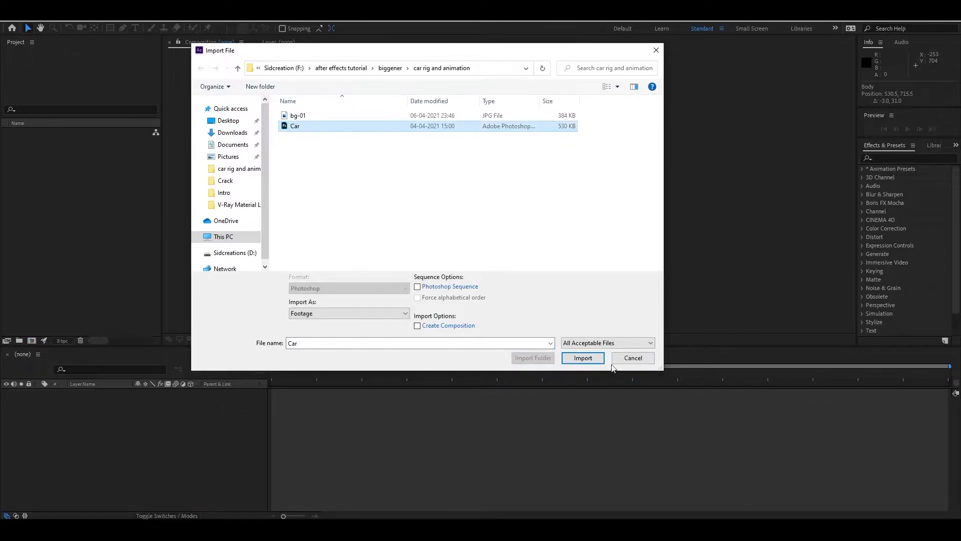
pyautogui.click(594, 358)
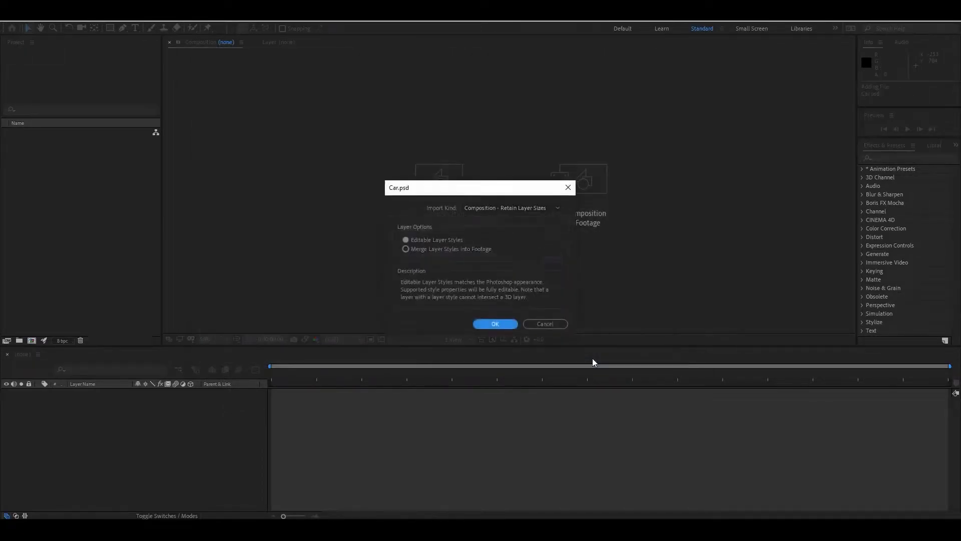
pyautogui.click(510, 207)
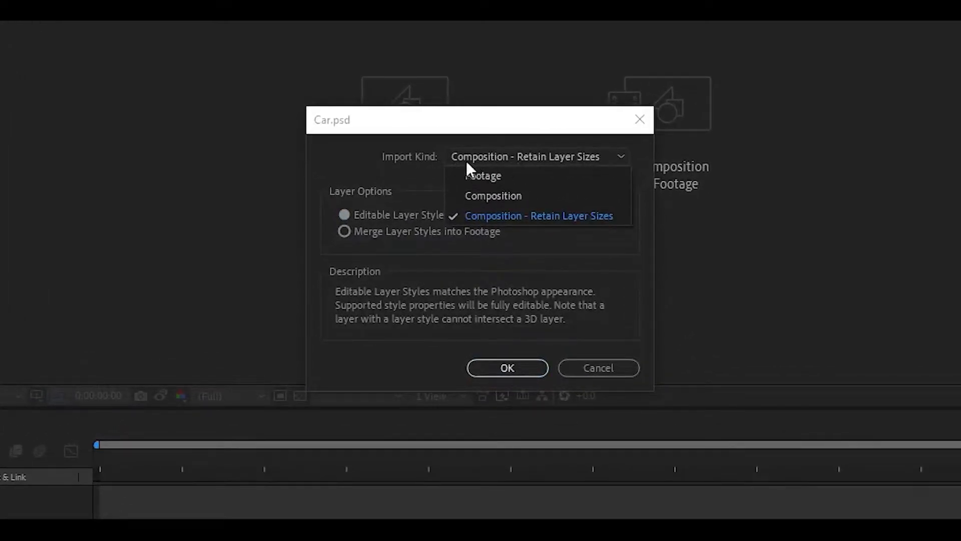
pyautogui.click(601, 215)
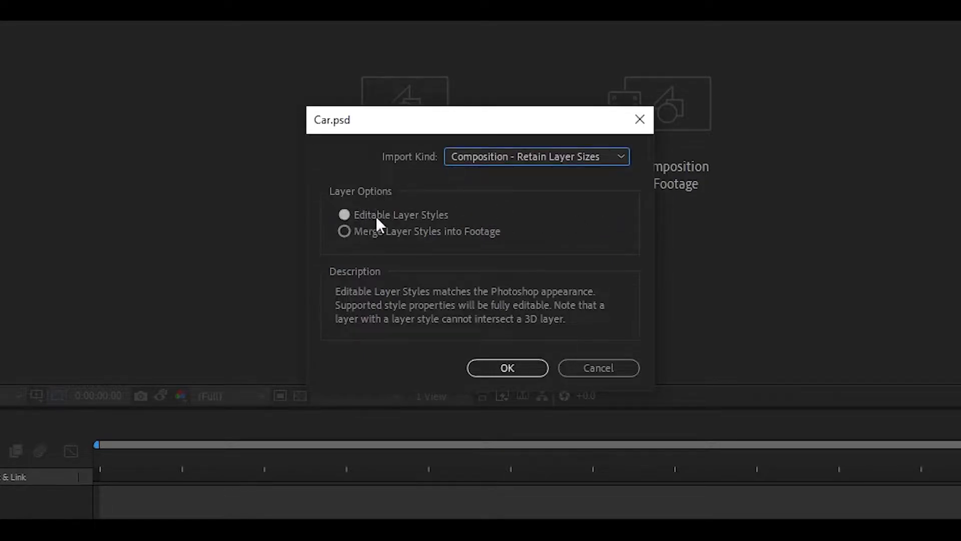
pyautogui.click(515, 368)
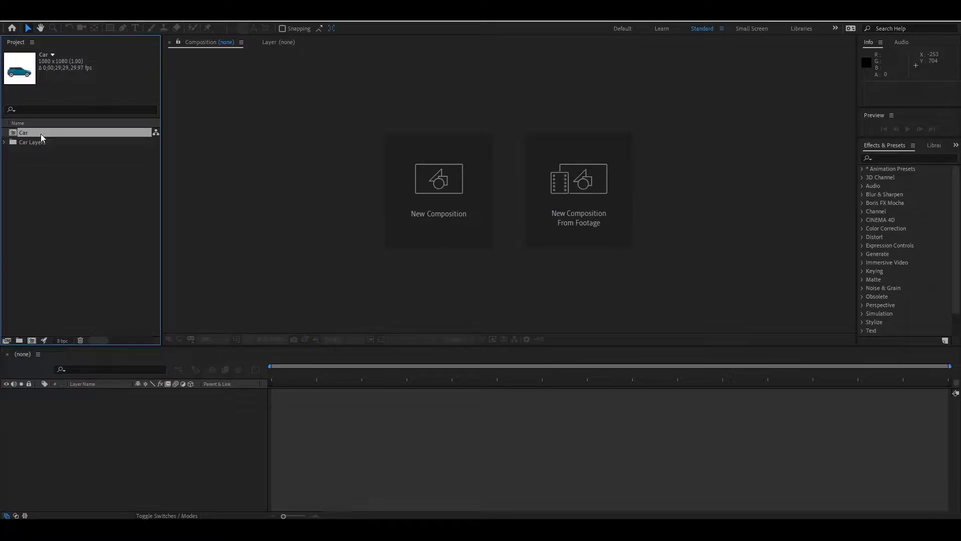
pyautogui.doubleClick(41, 134)
pyautogui.moveTo(615, 277); pyautogui.dragTo(649, 232)
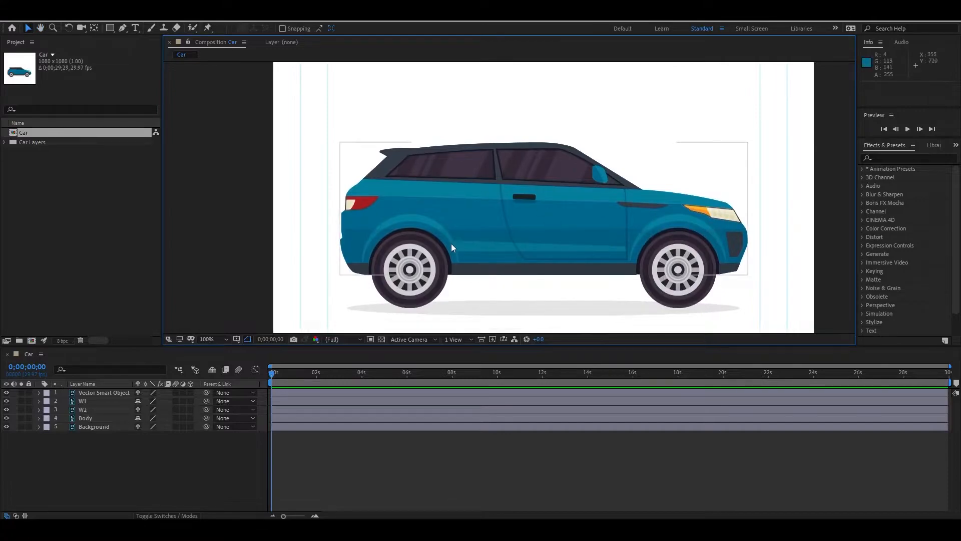
# Move the car body, both wheels and the shadow apart to test the separate layers, and undo the moves.
pyautogui.moveTo(509, 235); pyautogui.dragTo(513, 183)
pyautogui.moveTo(416, 271); pyautogui.dragTo(397, 260)
pyautogui.moveTo(687, 276); pyautogui.dragTo(731, 266)
pyautogui.moveTo(621, 313); pyautogui.dragTo(620, 324)
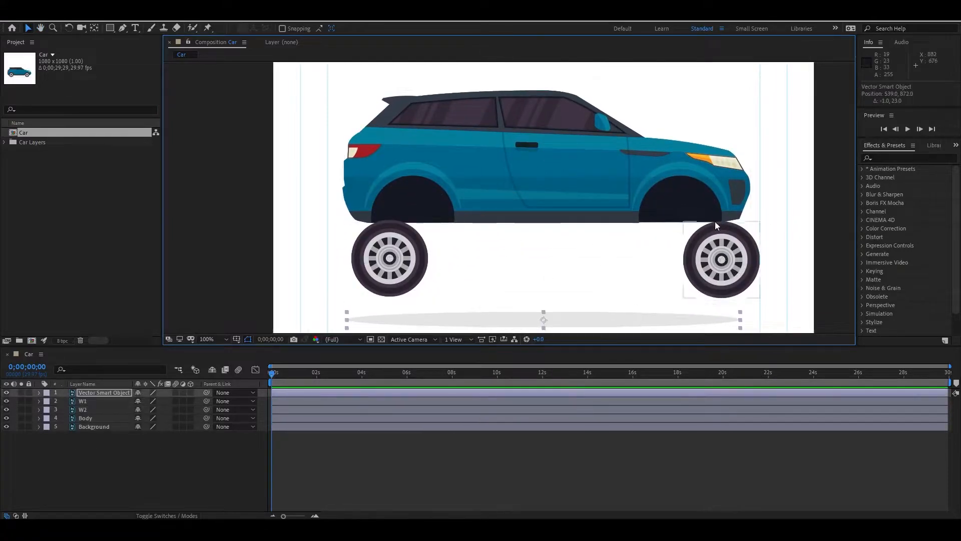
pyautogui.hotkey('ctrl', 'z')
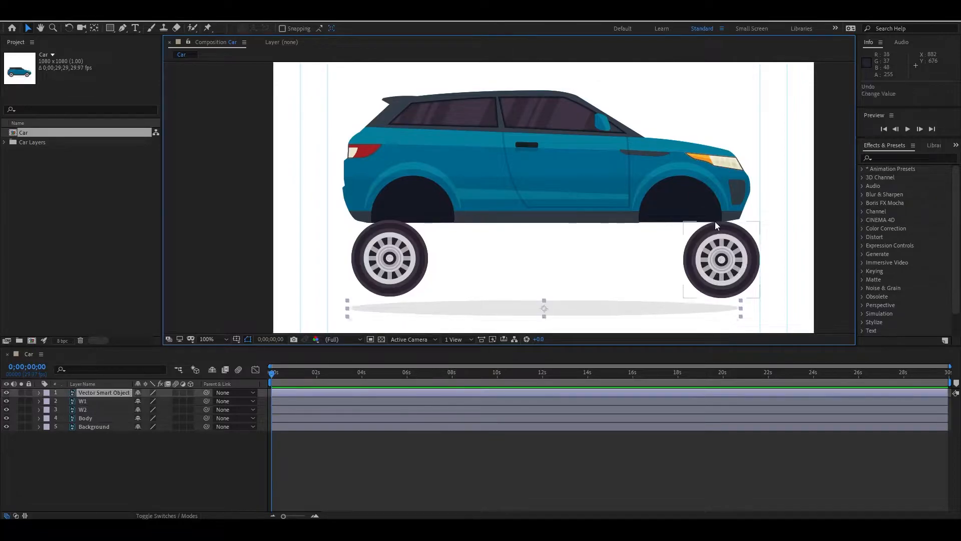
pyautogui.hotkey('ctrl', 'z')
pyautogui.hotkey('ctrl', 'z')
pyautogui.hotkey('ctrl', 'z')
# Add a null object to the Car composition and position it at the car's roofline above the front window.
pyautogui.click(165, 453)
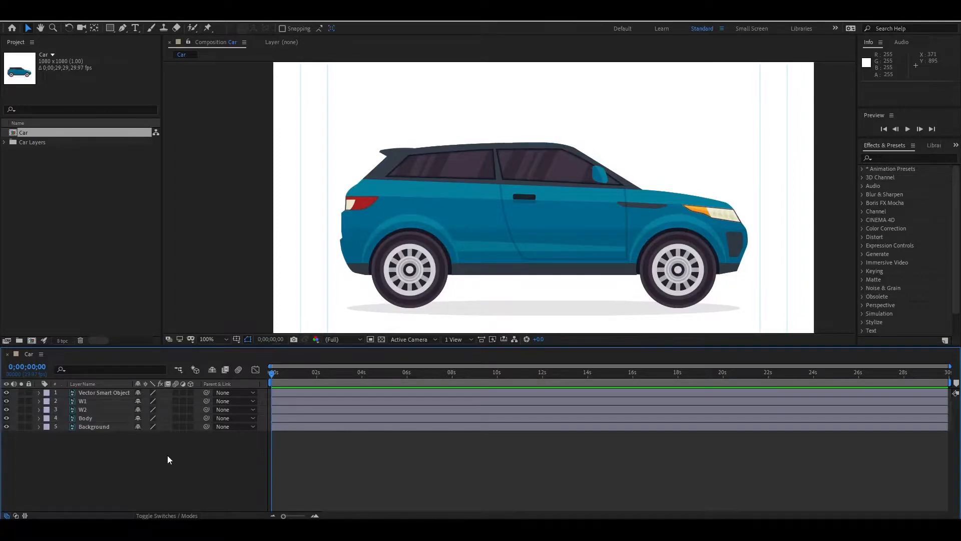
pyautogui.rightClick(169, 464)
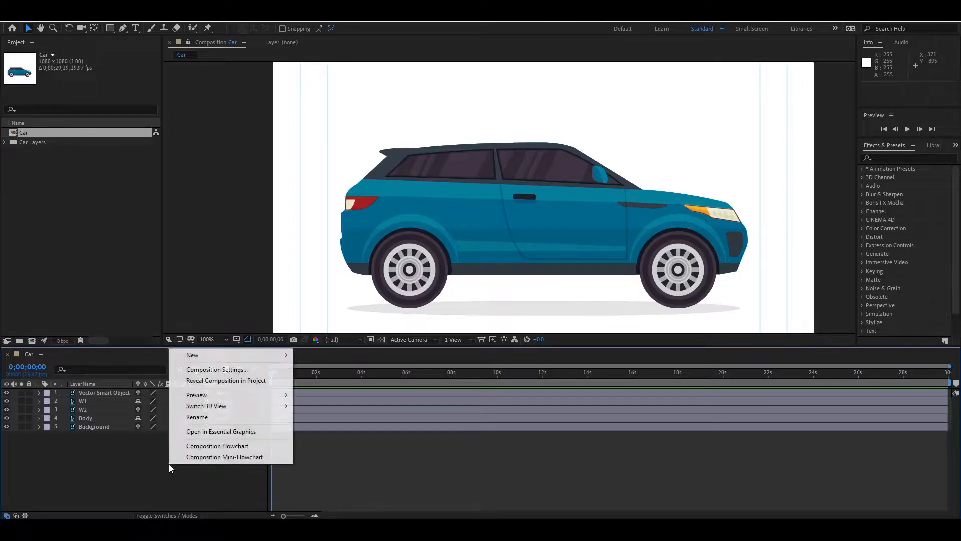
pyautogui.moveTo(203, 356)
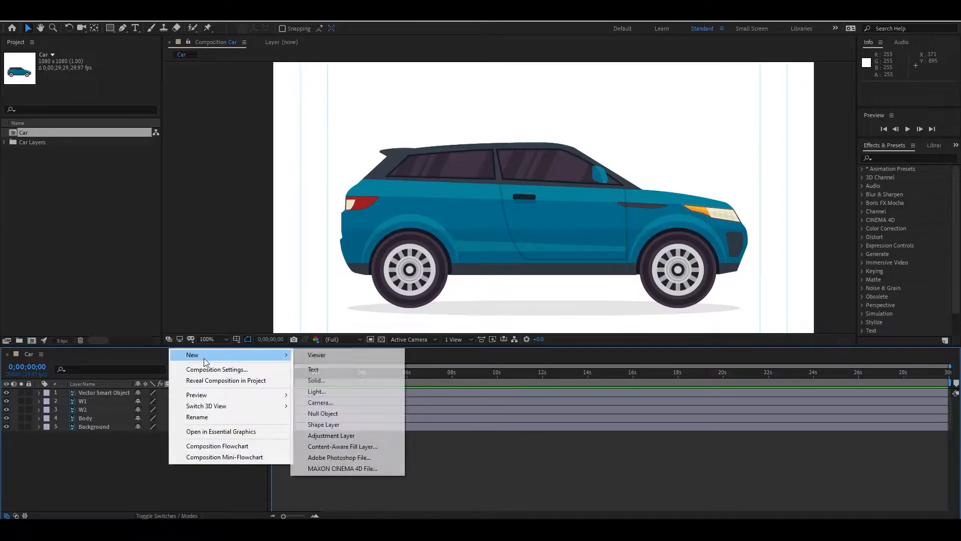
pyautogui.click(358, 413)
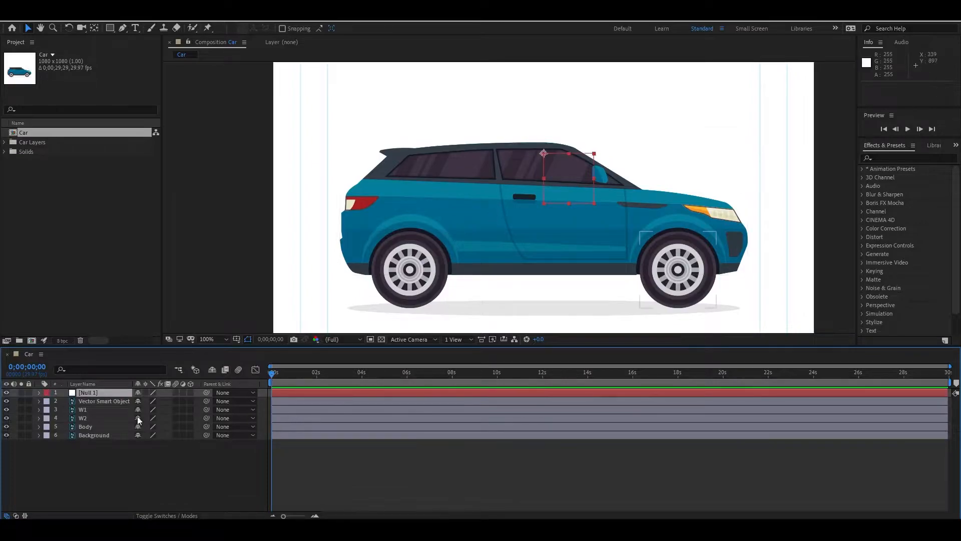
pyautogui.moveTo(551, 158); pyautogui.dragTo(563, 91)
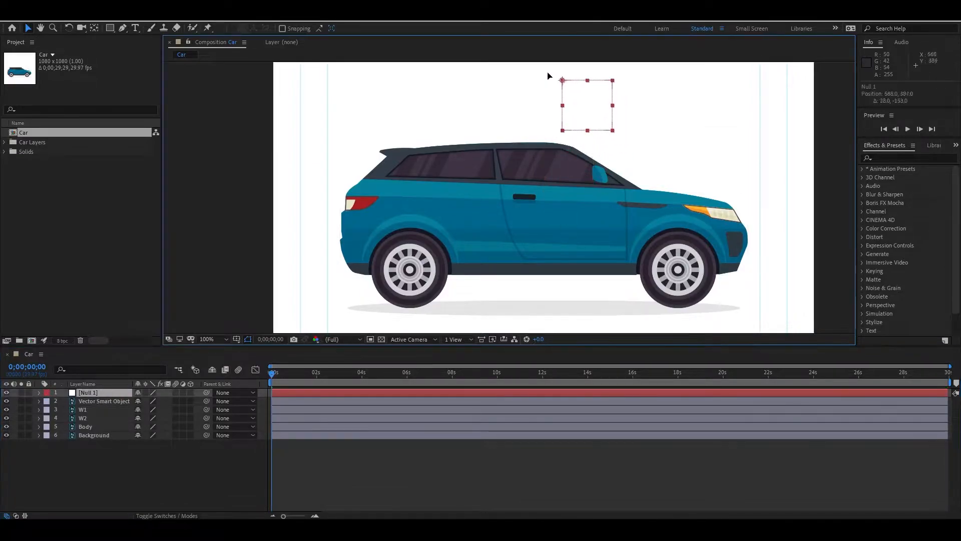
pyautogui.rightClick(179, 459)
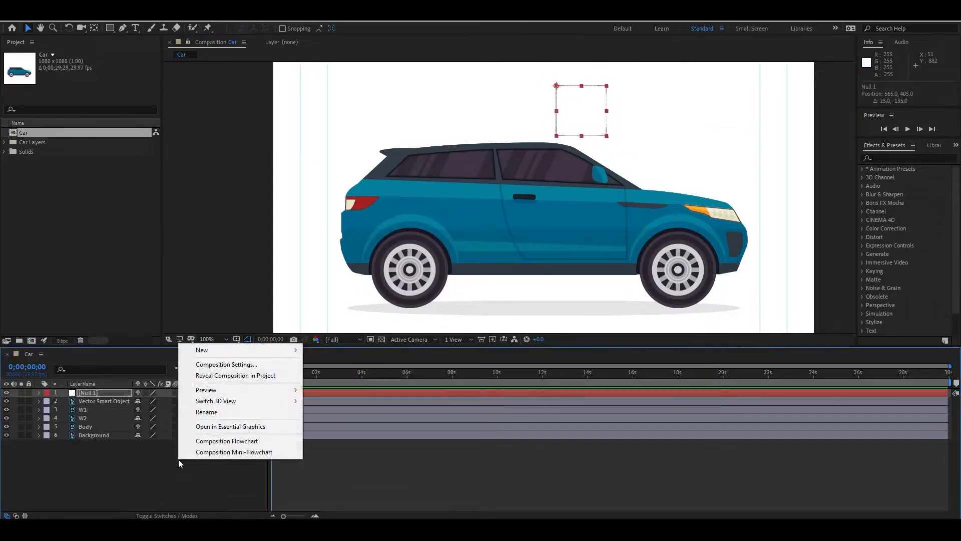
pyautogui.moveTo(231, 350)
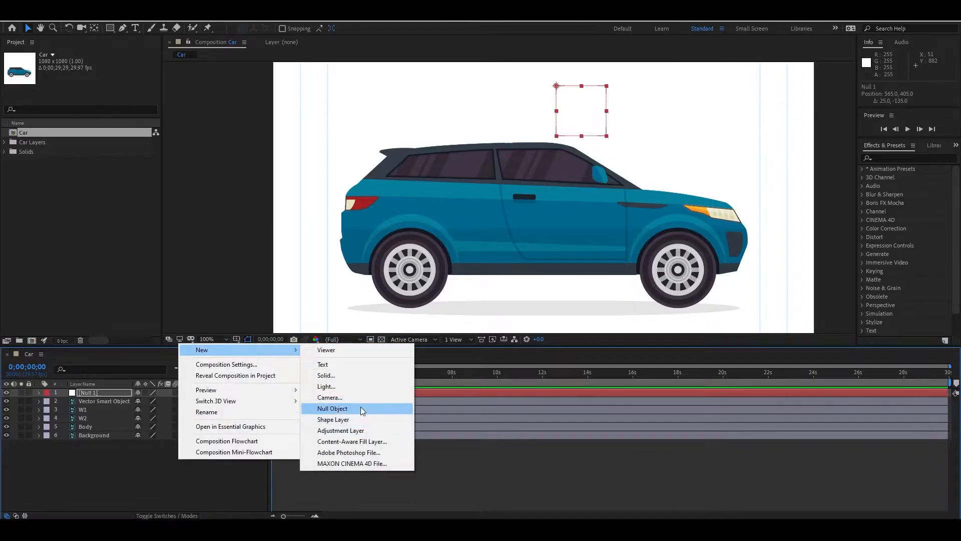
pyautogui.click(555, 444)
pyautogui.moveTo(559, 96); pyautogui.dragTo(547, 121)
# Parent the Vector Smart Object, W1, W2 and Body layers to the Null 1 layer.
pyautogui.click(104, 400)
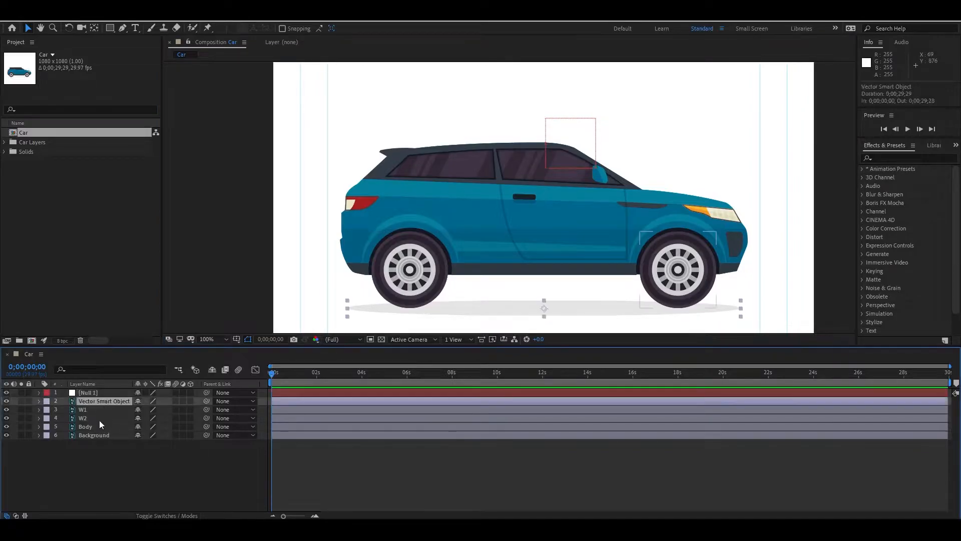
pyautogui.keyDown('shift'); pyautogui.click(98, 426); pyautogui.keyUp('shift')
pyautogui.click(159, 452)
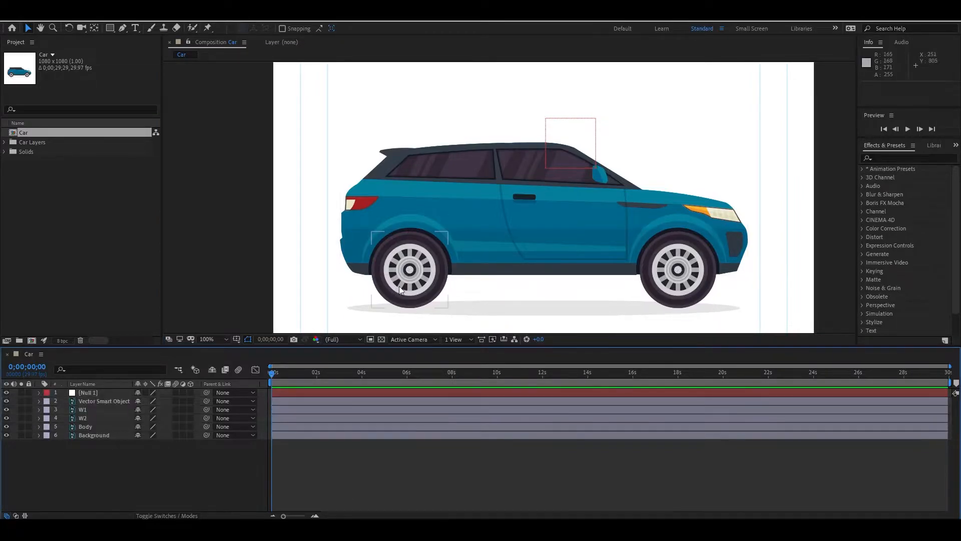
pyautogui.click(86, 426)
pyautogui.keyDown('shift'); pyautogui.click(89, 399); pyautogui.keyUp('shift')
pyautogui.moveTo(206, 401); pyautogui.dragTo(73, 393)
# Test the rig by moving the null object and the car body on its own, undoing each move.
pyautogui.click(75, 393)
pyautogui.moveTo(546, 120); pyautogui.dragTo(549, 100)
pyautogui.hotkey('ctrl', 'z')
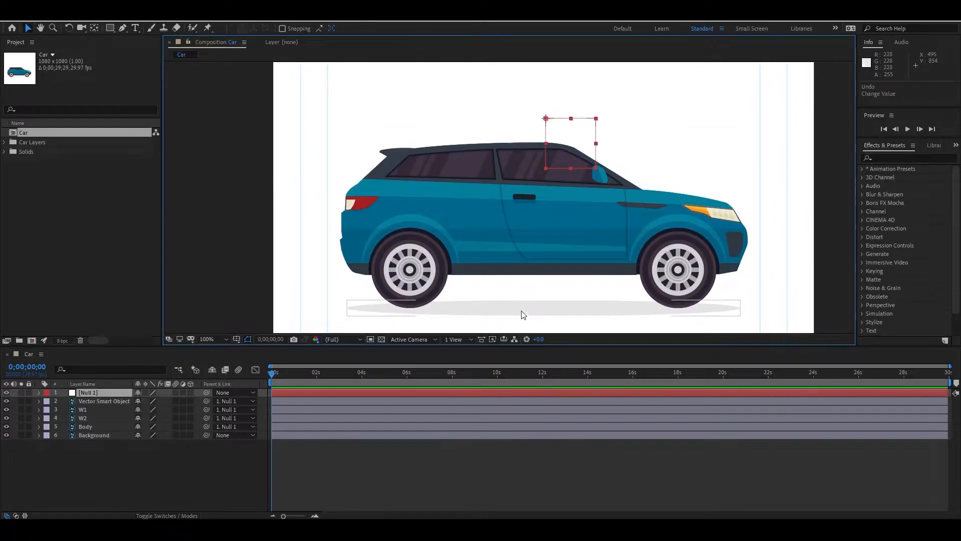
pyautogui.click(507, 211)
pyautogui.moveTo(528, 230); pyautogui.dragTo(528, 225)
pyautogui.hotkey('ctrl', 'z')
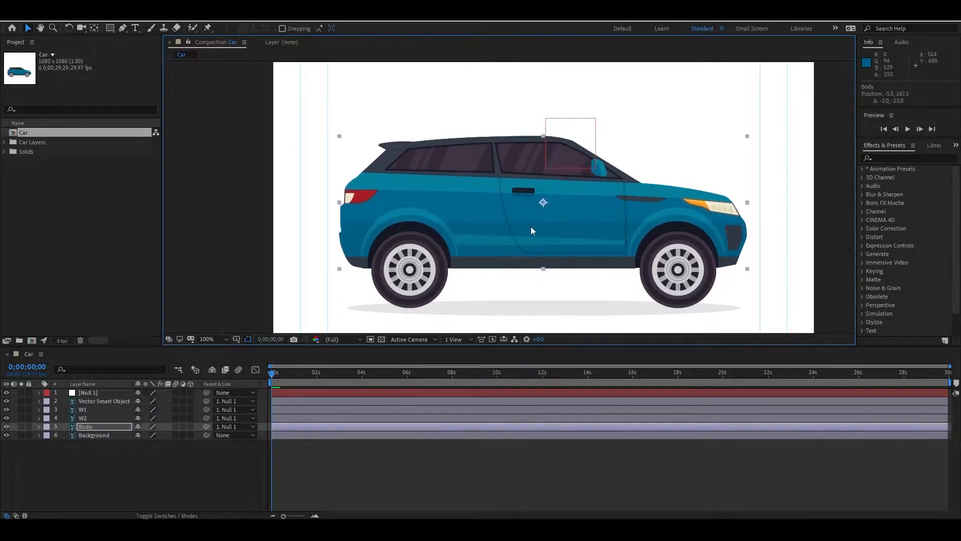
# Add rotation keyframes to wheel layers W1 and W2 at the start, and move the current time to 0;00;00;20.
pyautogui.click(94, 409)
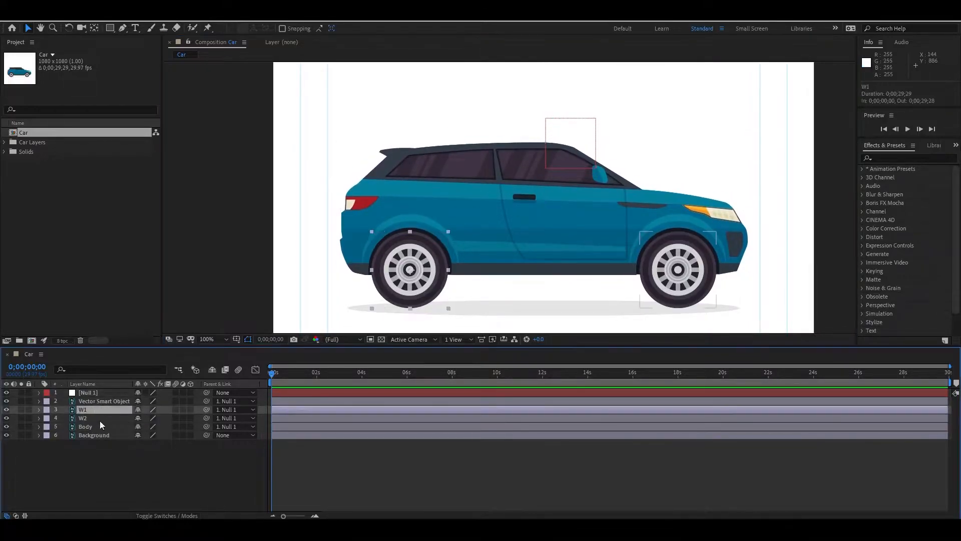
pyautogui.click(110, 417)
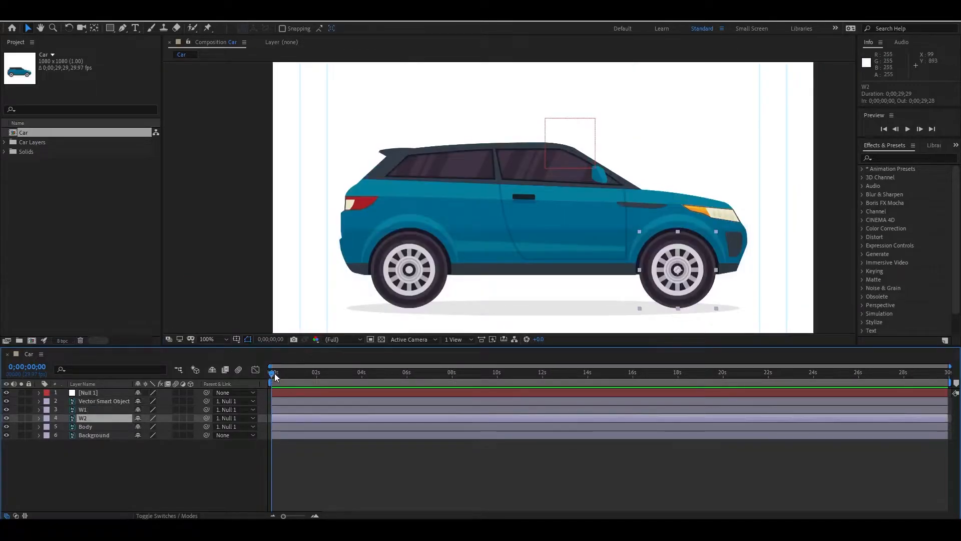
pyautogui.keyDown('ctrl'); pyautogui.click(100, 409); pyautogui.keyUp('ctrl')
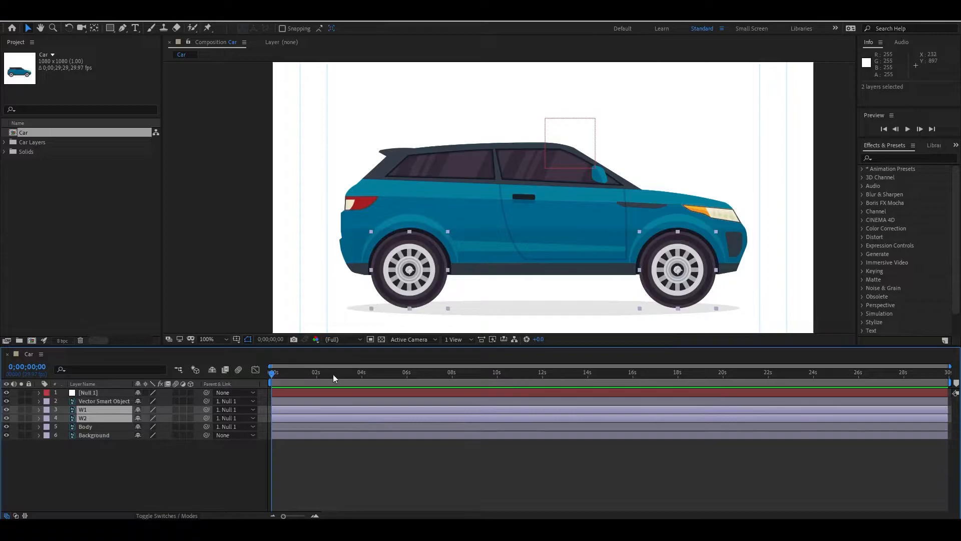
pyautogui.press('r')
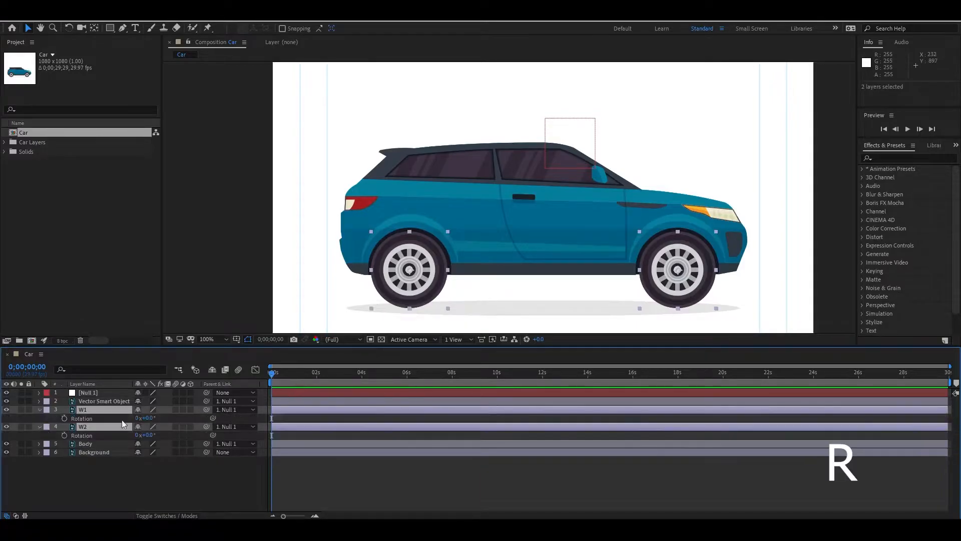
pyautogui.click(64, 418)
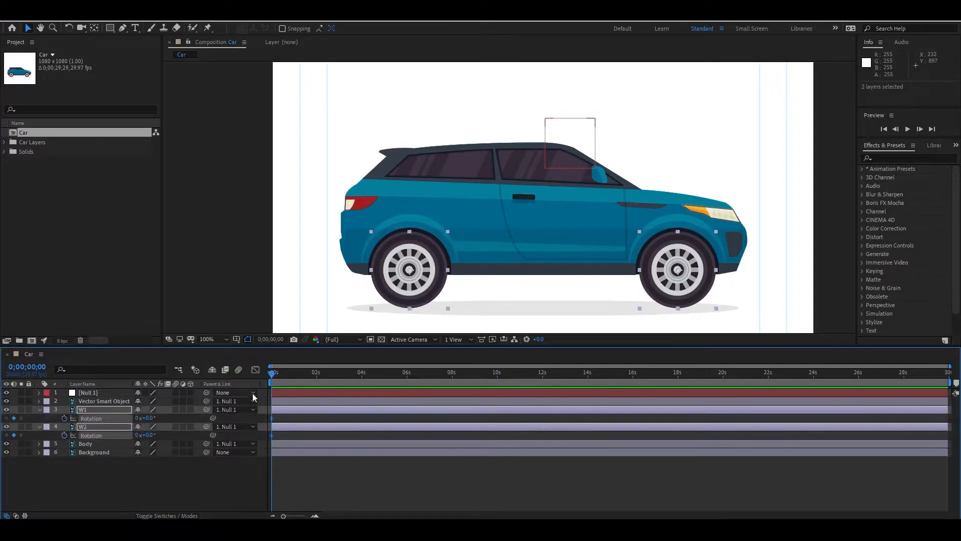
pyautogui.moveTo(278, 374); pyautogui.dragTo(302, 380)
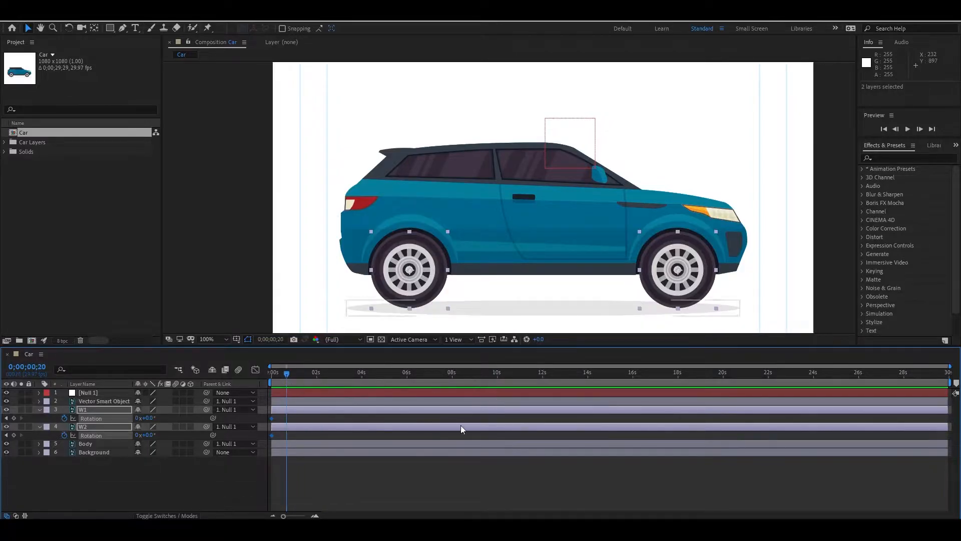
# In the Car composition's settings, unlock the aspect ratio and set the width to 1920 px.
pyautogui.press(',')
pyautogui.press(',')
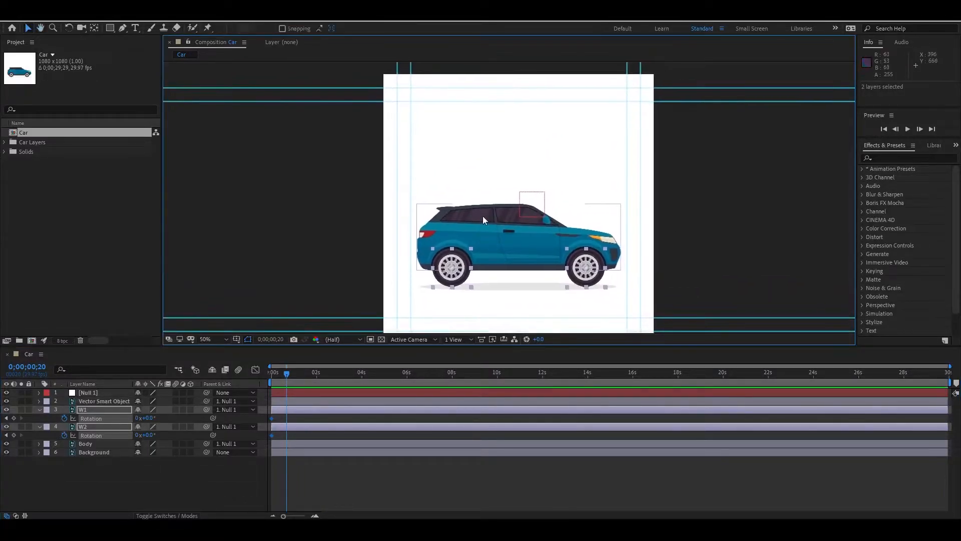
pyautogui.press(',')
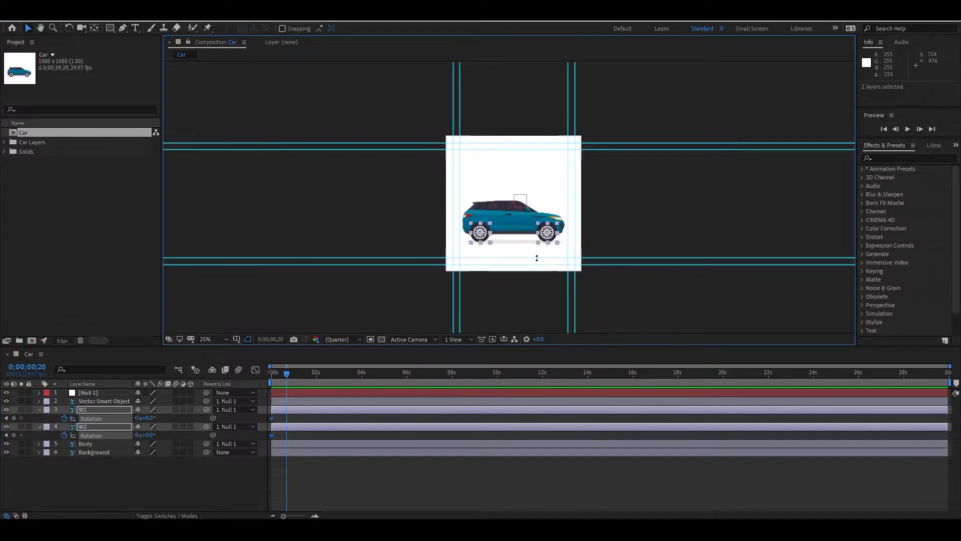
pyautogui.rightClick(30, 354)
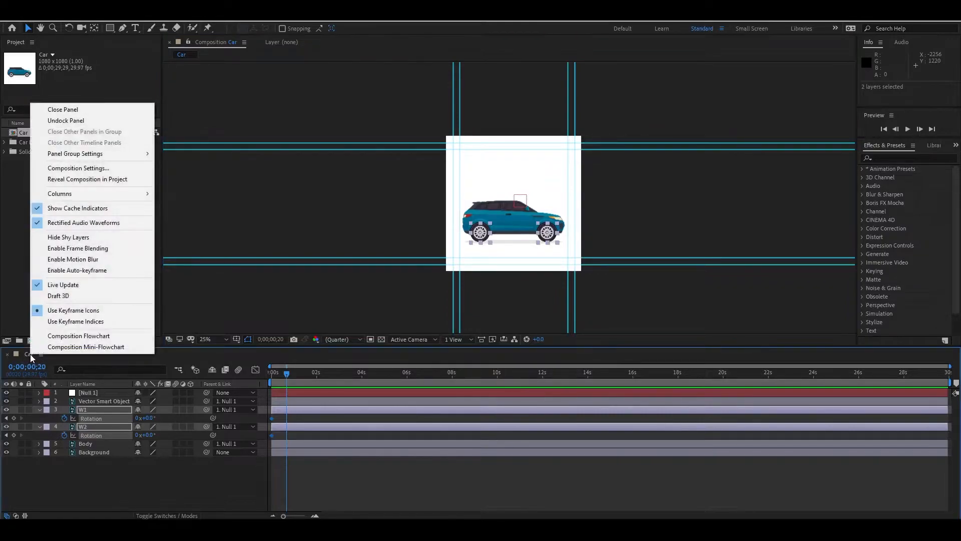
pyautogui.click(80, 169)
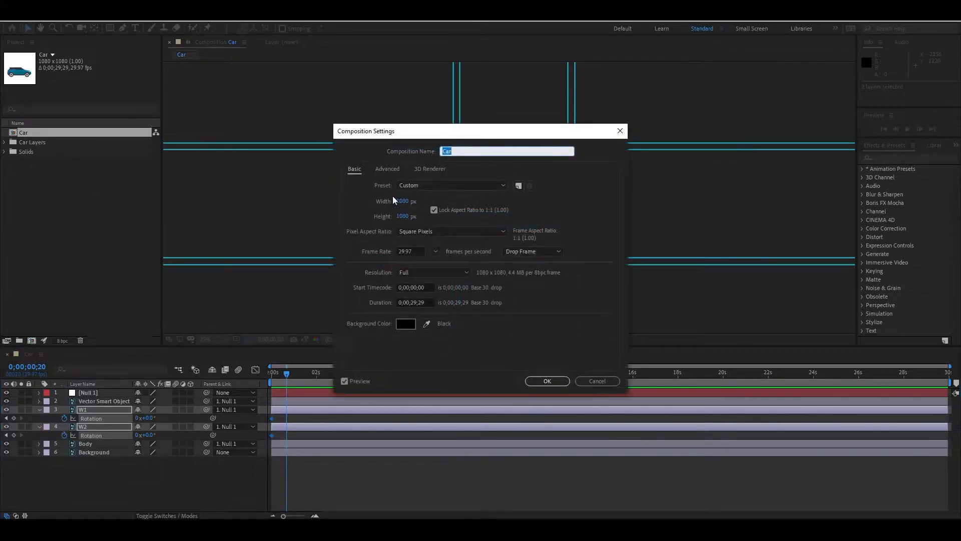
pyautogui.click(434, 210)
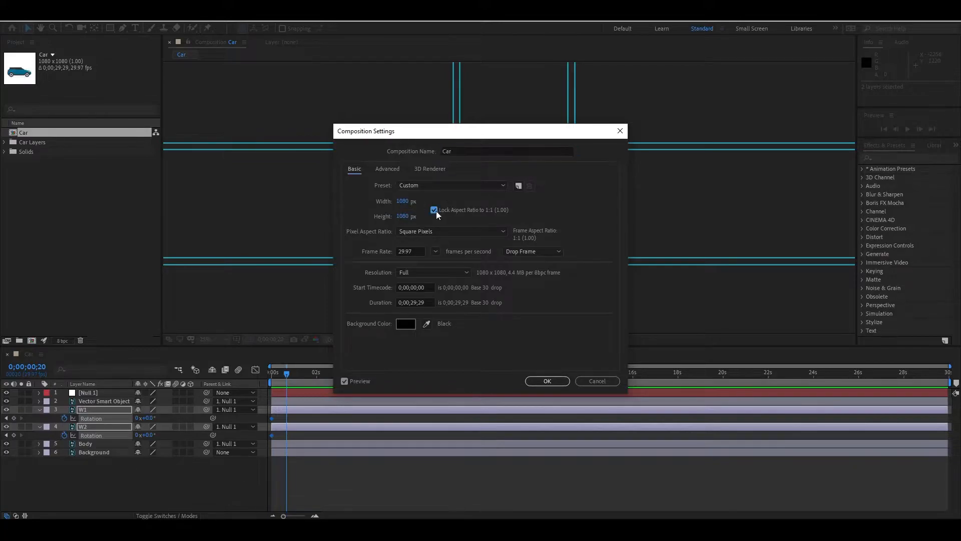
pyautogui.write('1920')
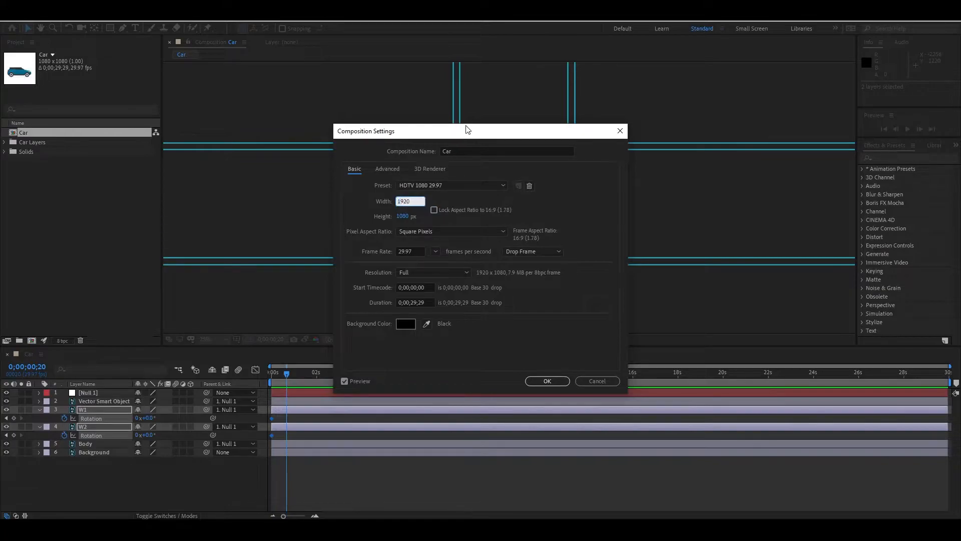
# Set the Car composition's frame rate to 25 frames per second and its duration to 0:00:10:00.
pyautogui.moveTo(467, 130); pyautogui.dragTo(708, 87)
pyautogui.moveTo(676, 209); pyautogui.dragTo(669, 210)
pyautogui.write('25')
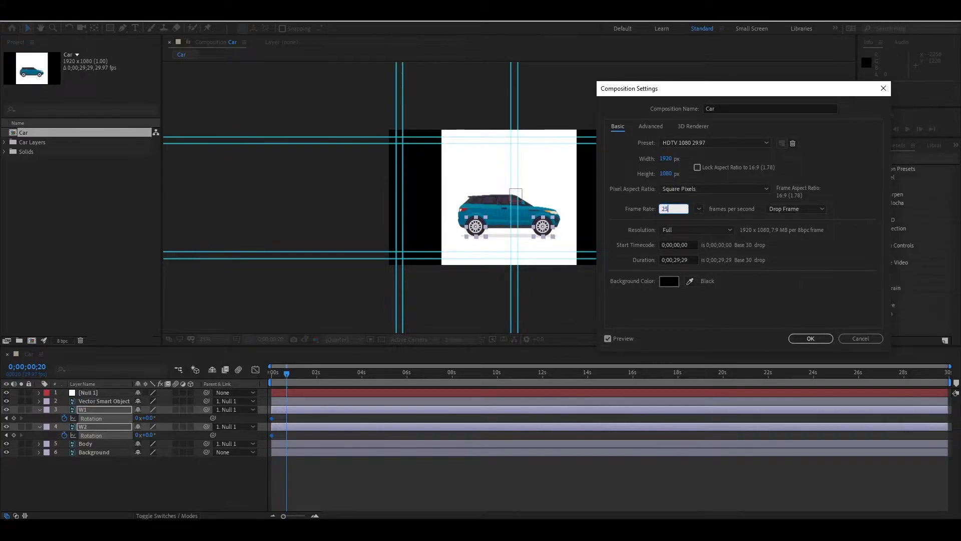
pyautogui.click(773, 300)
pyautogui.moveTo(678, 259); pyautogui.dragTo(674, 259)
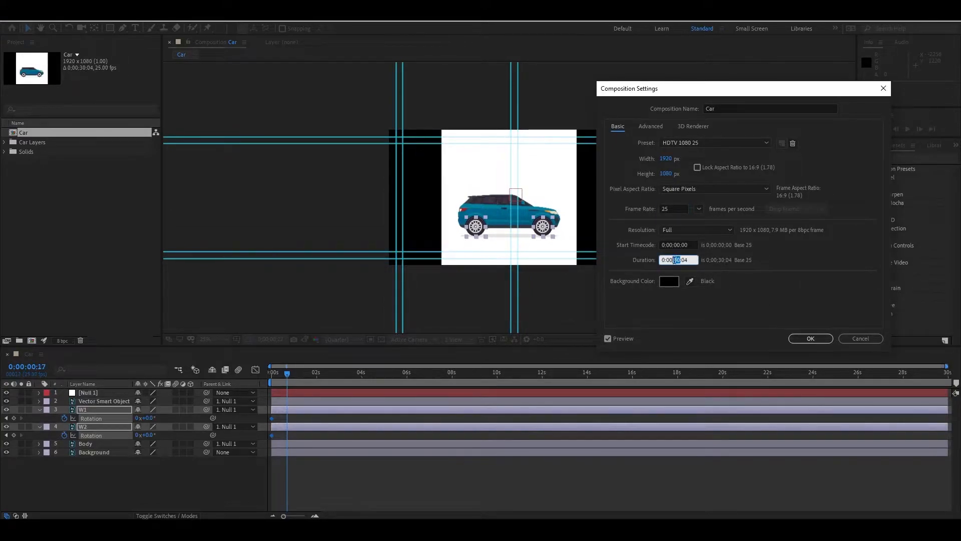
pyautogui.click(688, 263)
pyautogui.press('BackSpace')
pyautogui.write('1')
pyautogui.click(746, 295)
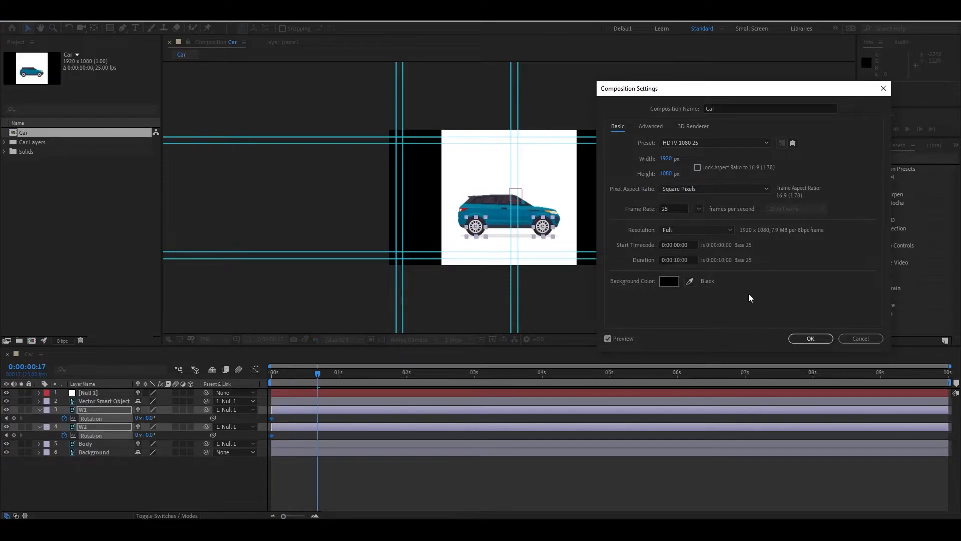
# Apply the composition settings and stretch the Background layer horizontally to about 202% so it covers the full frame width.
pyautogui.click(809, 340)
pyautogui.moveTo(320, 376); pyautogui.dragTo(377, 377)
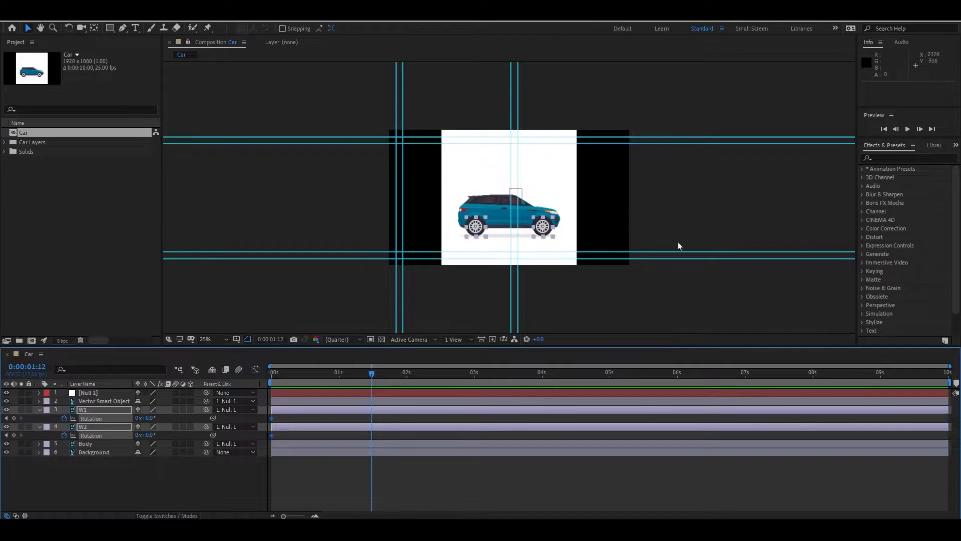
pyautogui.click(557, 188)
pyautogui.moveTo(577, 198); pyautogui.dragTo(645, 196)
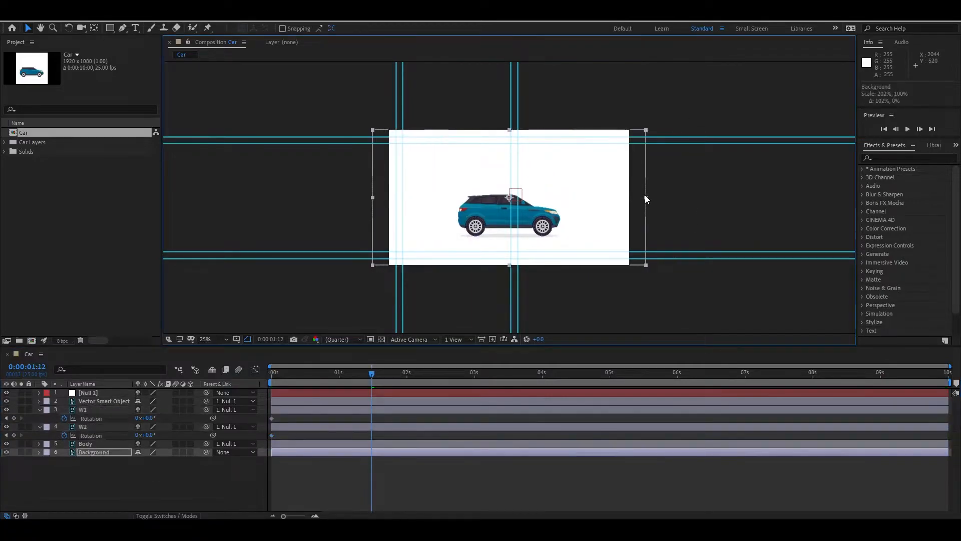
pyautogui.click(676, 286)
pyautogui.moveTo(547, 219); pyautogui.dragTo(591, 222)
pyautogui.scroll(2, 591, 225)
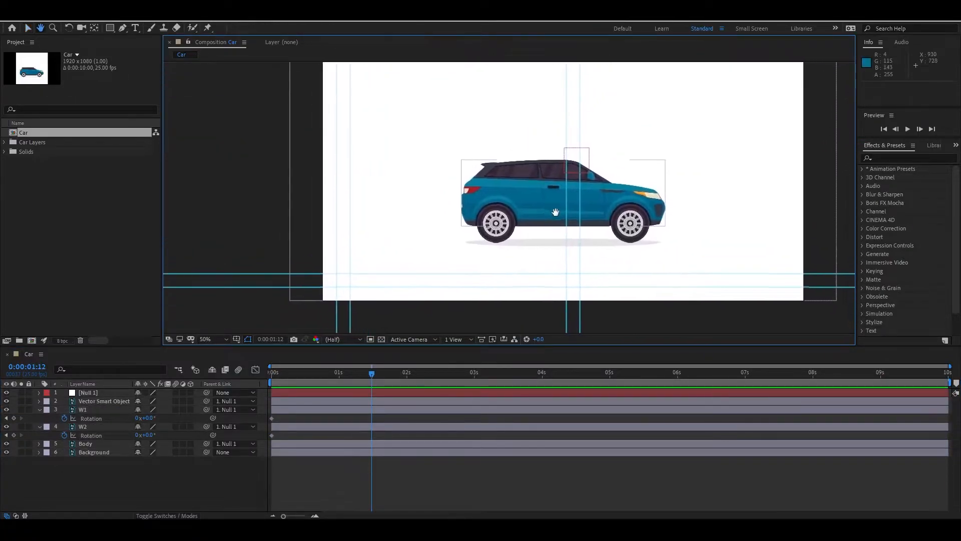
pyautogui.click(589, 150)
pyautogui.moveTo(590, 151); pyautogui.dragTo(614, 164)
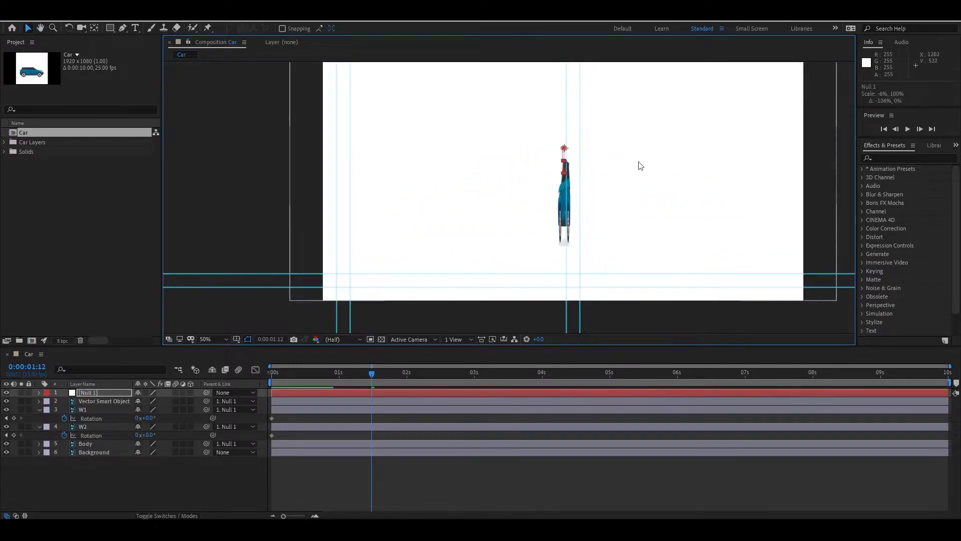
pyautogui.hotkey('ctrl', 'z')
pyautogui.click(589, 154)
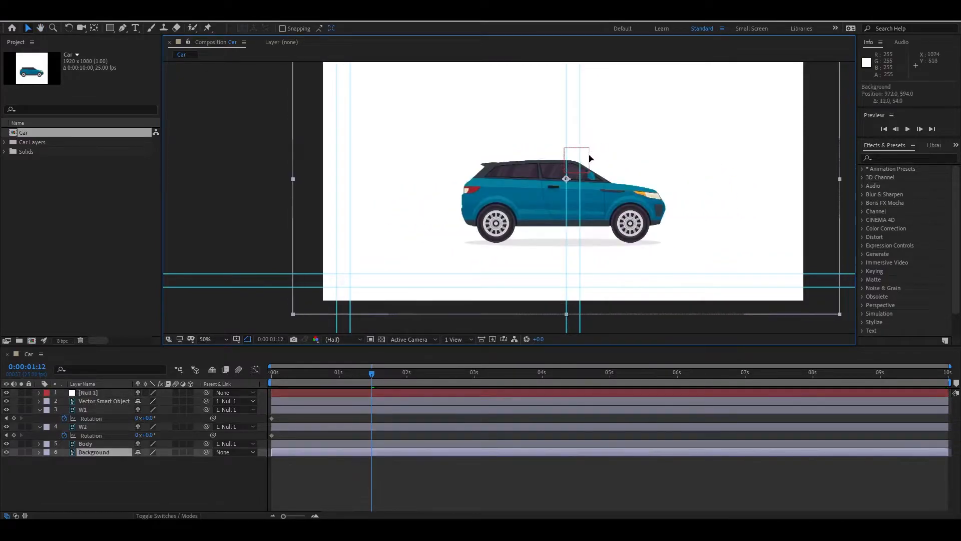
# Move two vertical guides outside the frame, away from the car, and lock the Background layer.
pyautogui.moveTo(350, 160); pyautogui.dragTo(838, 236)
pyautogui.moveTo(566, 247); pyautogui.dragTo(235, 251)
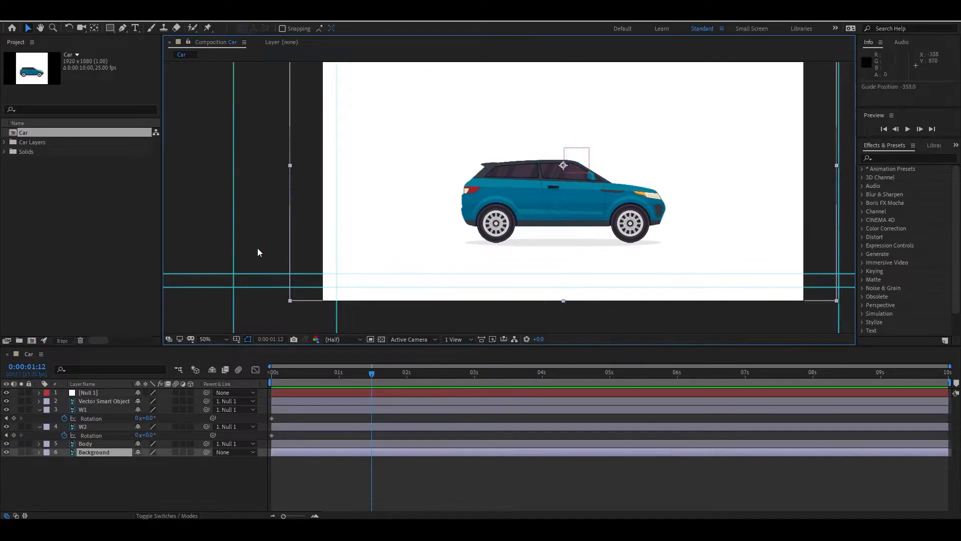
pyautogui.moveTo(589, 158); pyautogui.dragTo(603, 180)
pyautogui.hotkey('ctrl', 'z')
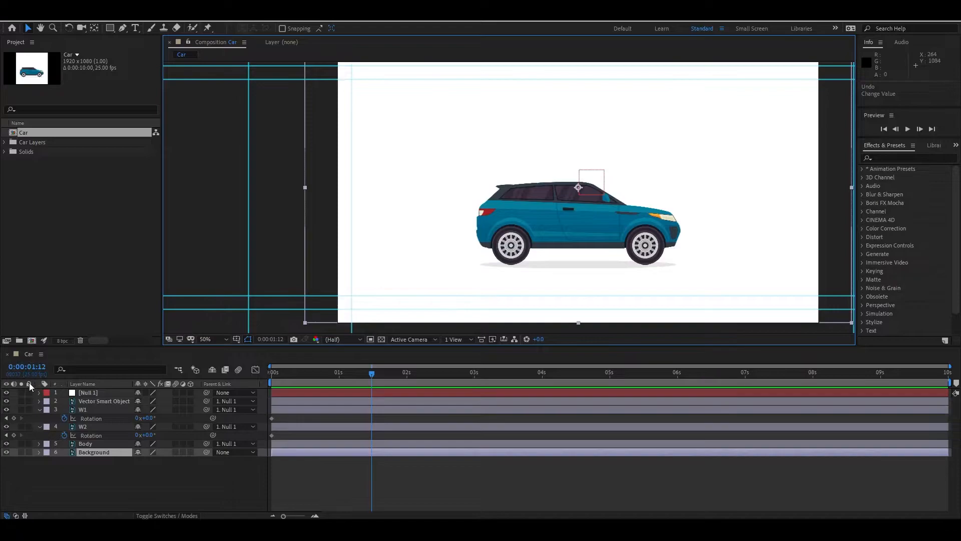
pyautogui.click(28, 452)
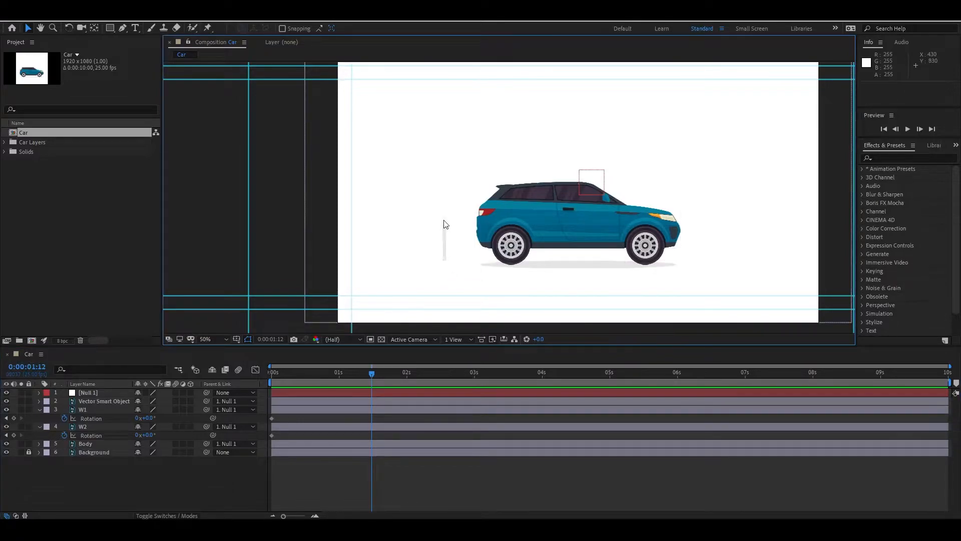
# Move Null 1 with the parented car lower in the frame, to a position of about 944, 594.
pyautogui.click(604, 176)
pyautogui.moveTo(604, 176); pyautogui.dragTo(598, 208)
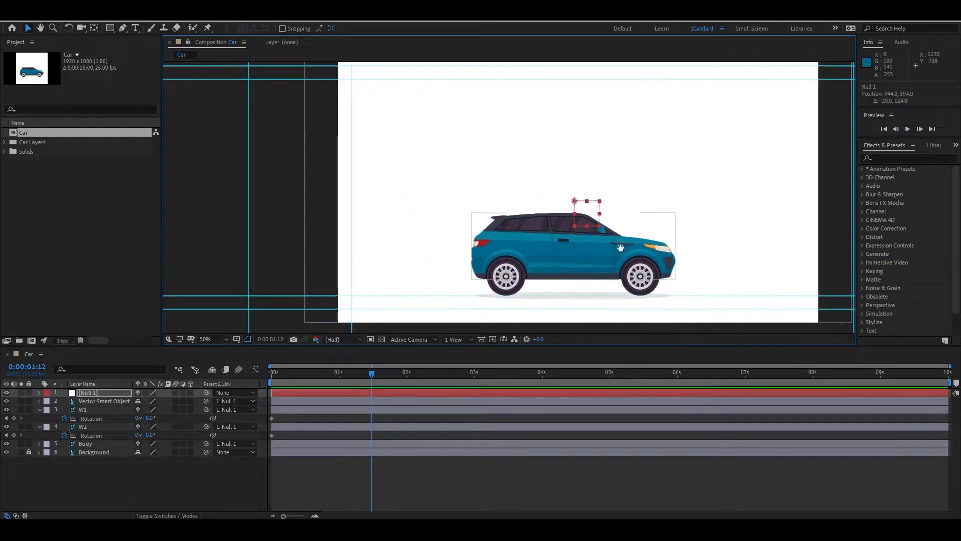
pyautogui.moveTo(600, 257); pyautogui.dragTo(598, 227)
pyautogui.scroll(1, 597, 228)
# At 0:00:09:24, set the rotation of wheel layers W1 and W2 to 10 full revolutions each.
pyautogui.moveTo(372, 373); pyautogui.dragTo(249, 379)
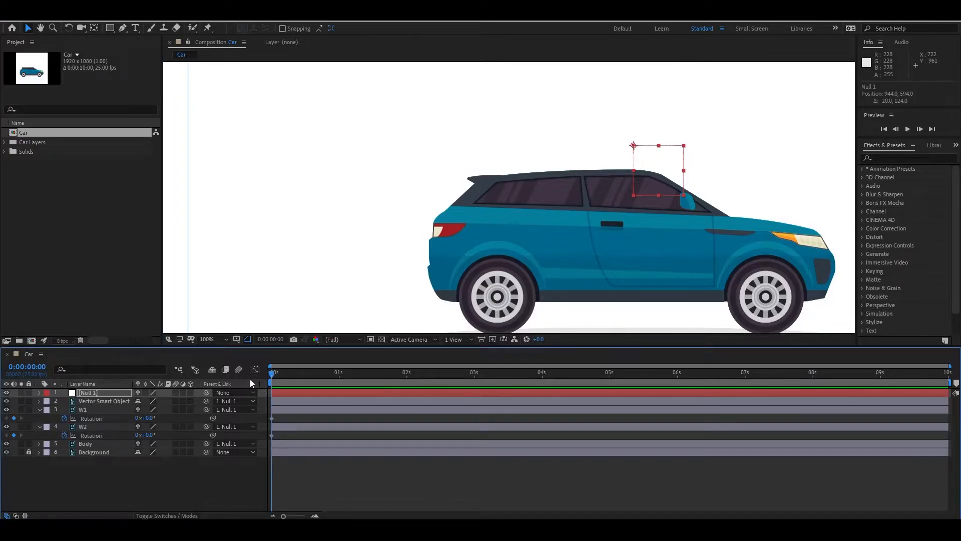
pyautogui.moveTo(276, 375); pyautogui.dragTo(569, 376)
pyautogui.moveTo(152, 421)
pyautogui.mouseDown()
pyautogui.moveTo(168, 421)
pyautogui.moveTo(141, 423)
pyautogui.mouseUp()
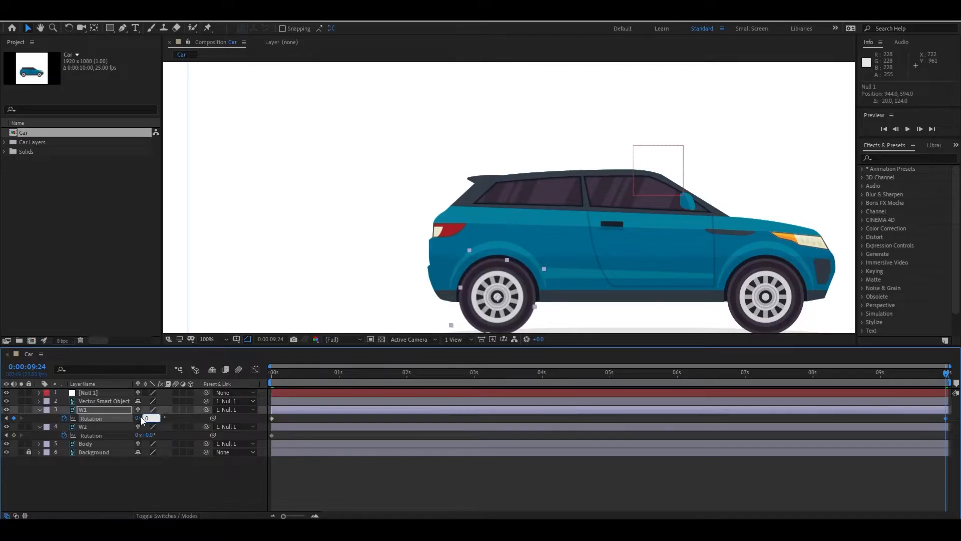
pyautogui.click(134, 419)
pyautogui.click(136, 419)
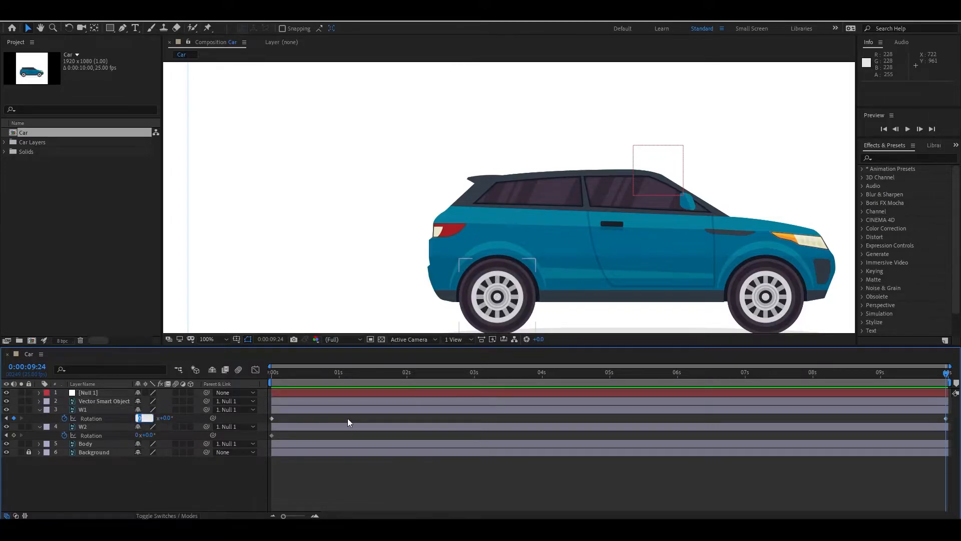
pyautogui.write('10')
pyautogui.press('Return')
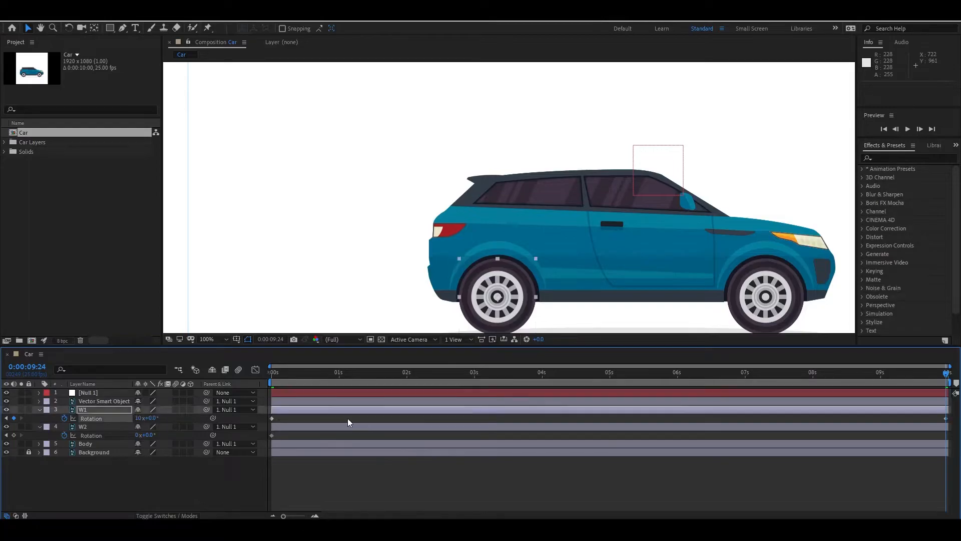
pyautogui.click(136, 435)
pyautogui.write('10')
pyautogui.press('Return')
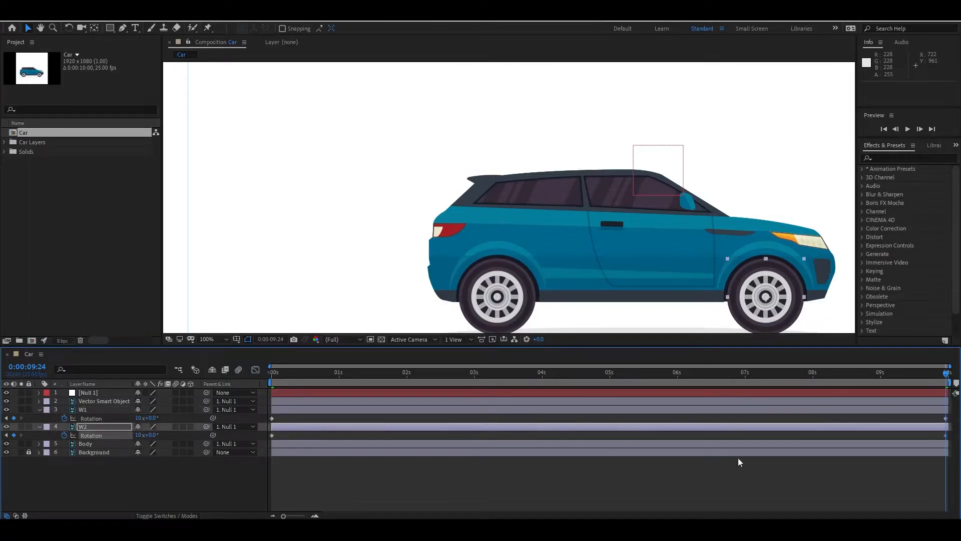
# Preview the wheel rotation from the start of the composition.
pyautogui.moveTo(941, 380); pyautogui.dragTo(251, 361)
pyautogui.press('space')
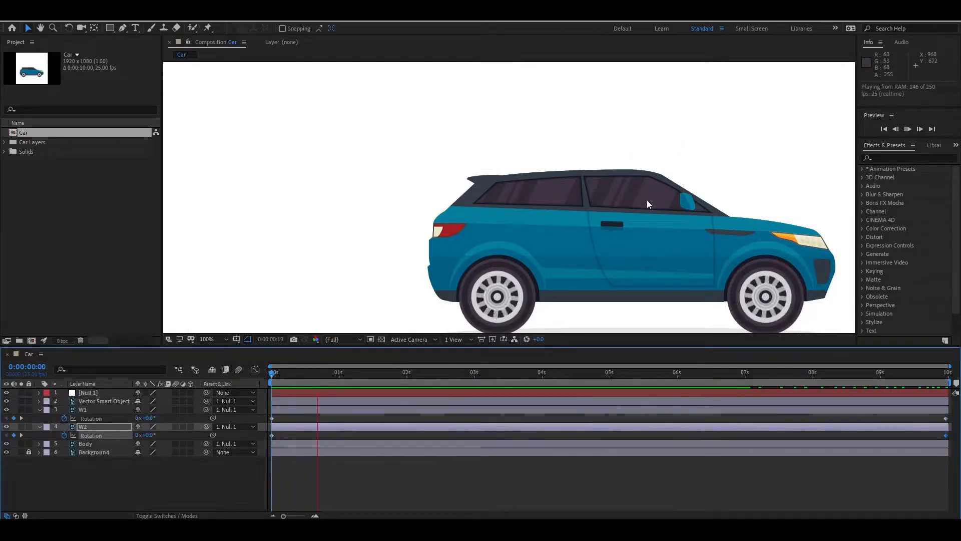
pyautogui.press('space')
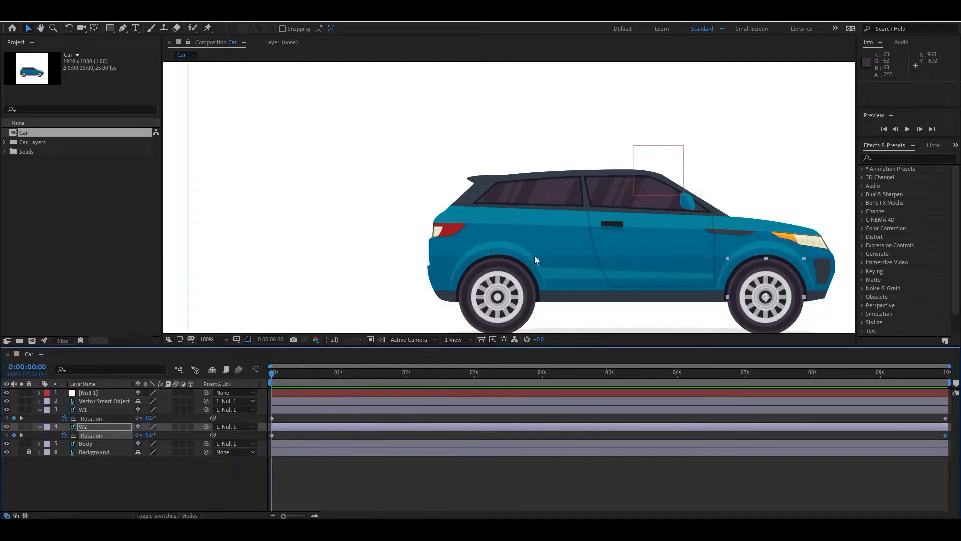
# Test moving the car body slightly on its own, and undo the move.
pyautogui.moveTo(620, 192); pyautogui.dragTo(500, 137)
pyautogui.click(530, 186)
pyautogui.moveTo(530, 177); pyautogui.dragTo(527, 170)
pyautogui.hotkey('ctrl', 'z')
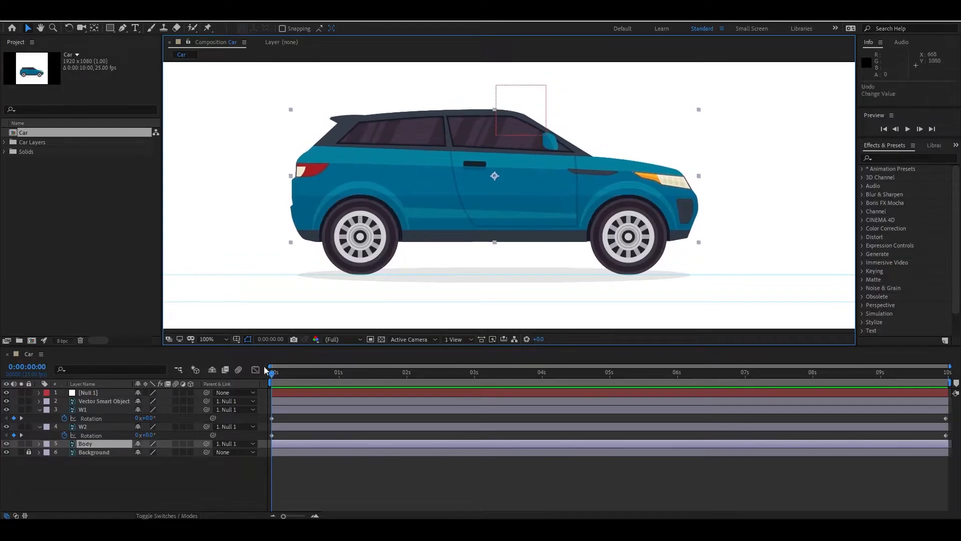
# Keyframe the Body layer's position at the start, and raise the body by 10 px at 0:00:01:00.
pyautogui.click(100, 401)
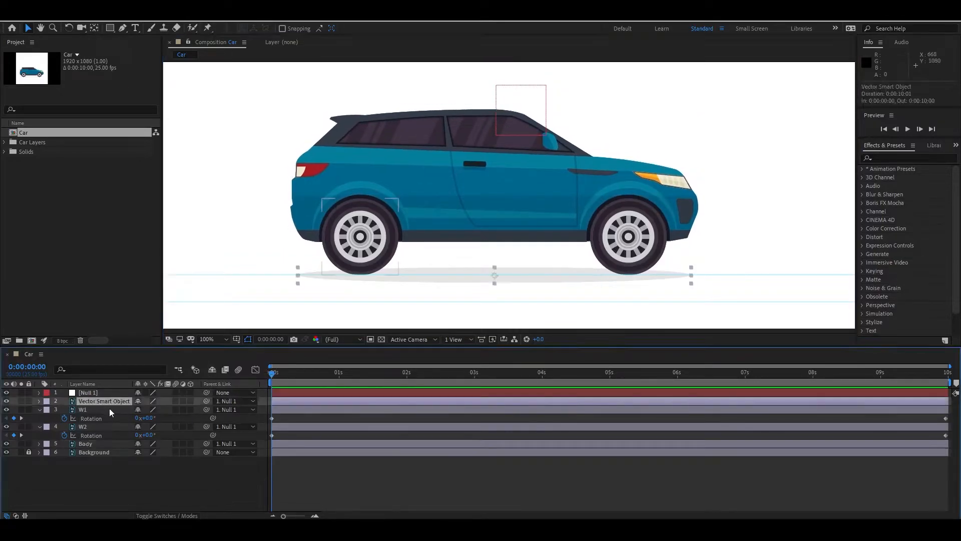
pyautogui.click(87, 443)
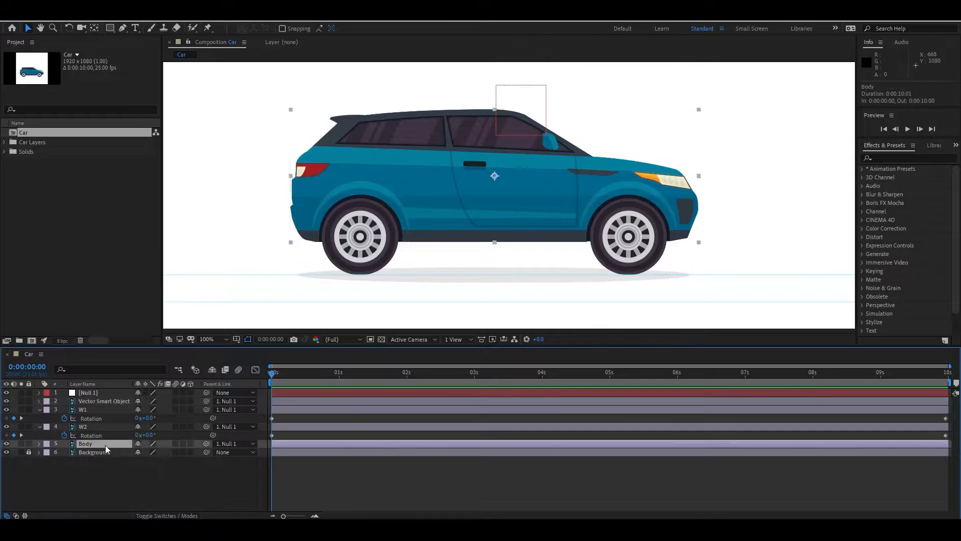
pyautogui.press('p')
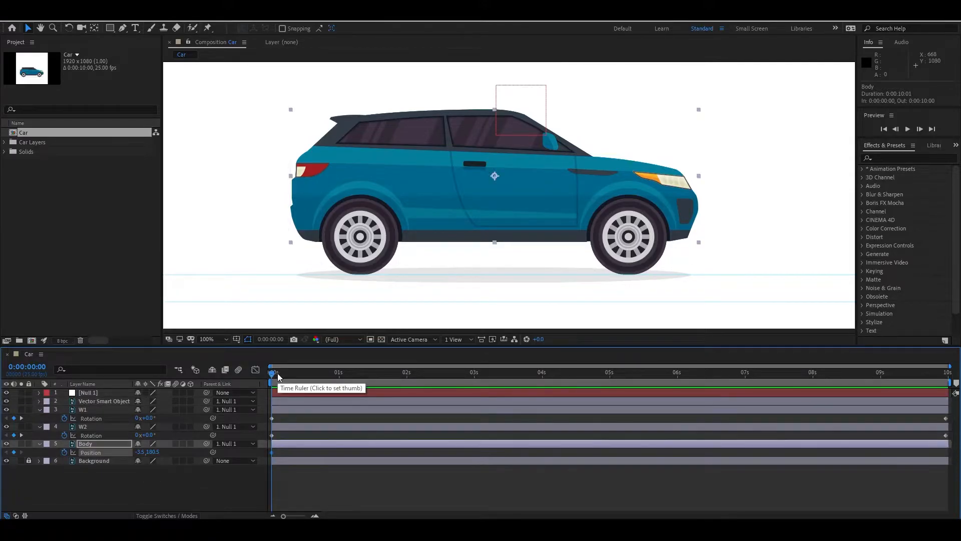
pyautogui.moveTo(279, 377); pyautogui.dragTo(340, 383)
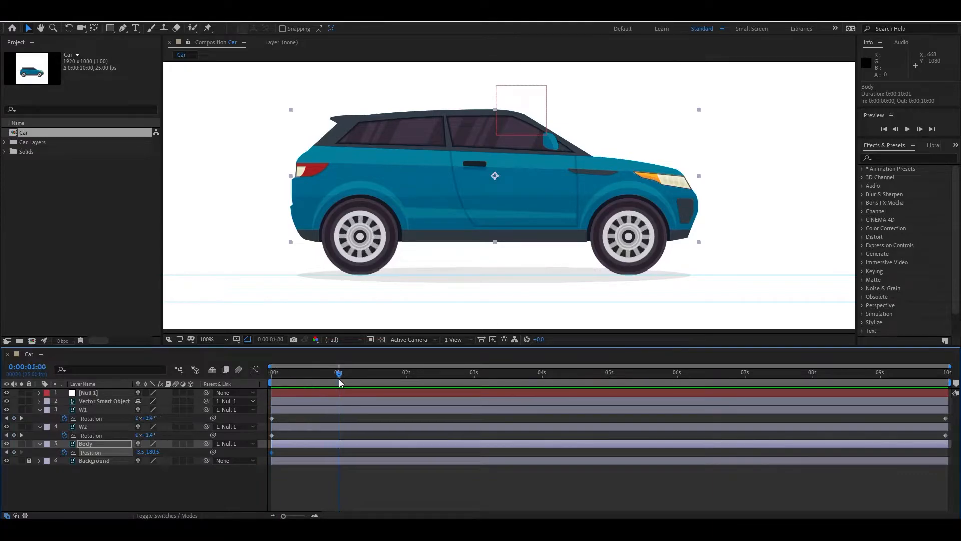
pyautogui.hotkey('shift', 'Up')
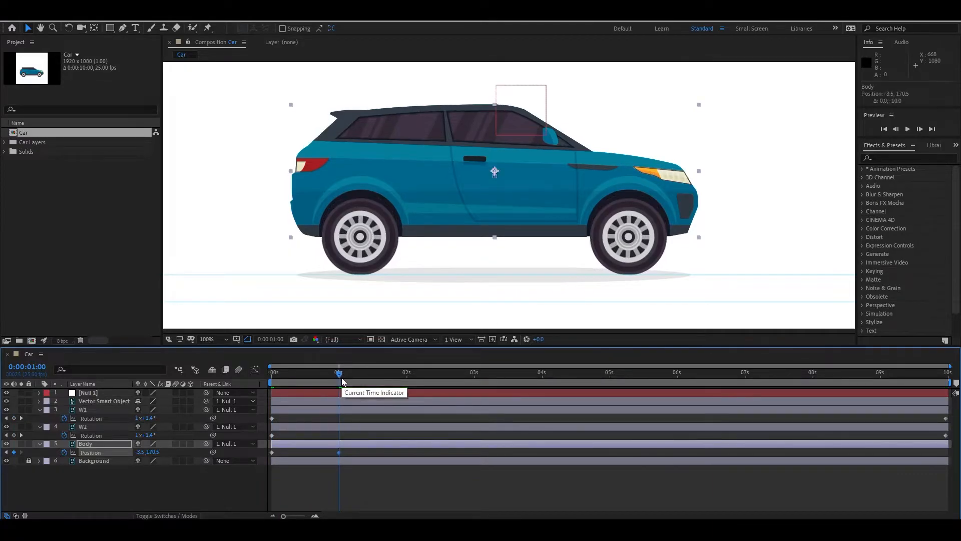
# Copy the Body layer's first position keyframe to 0:00:02:00.
pyautogui.moveTo(344, 374); pyautogui.dragTo(407, 380)
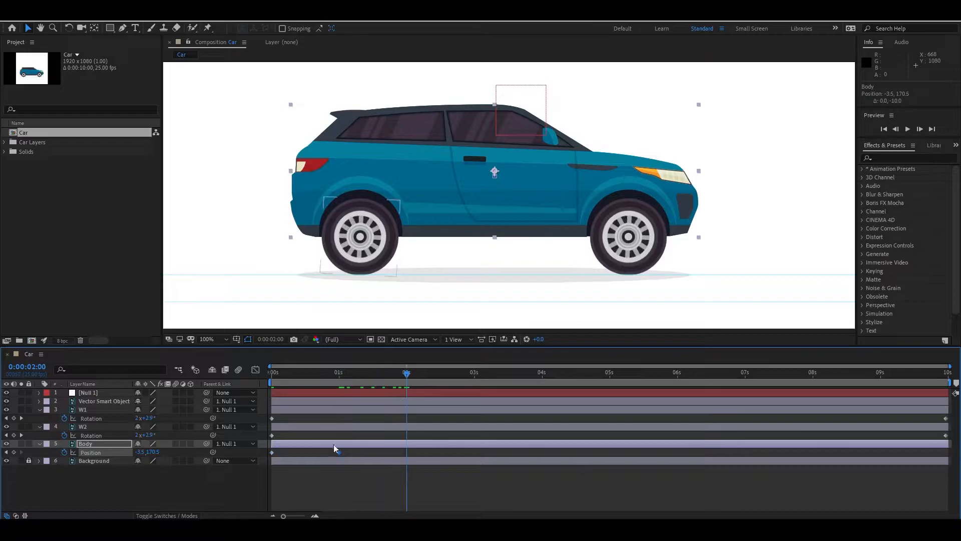
pyautogui.click(272, 452)
pyautogui.hotkey('ctrl', 'c')
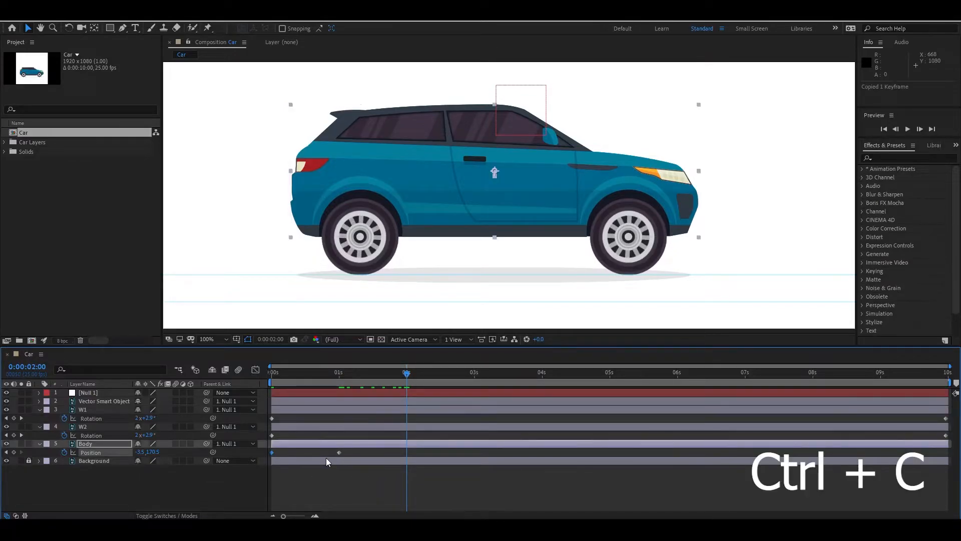
pyautogui.hotkey('ctrl', 'v')
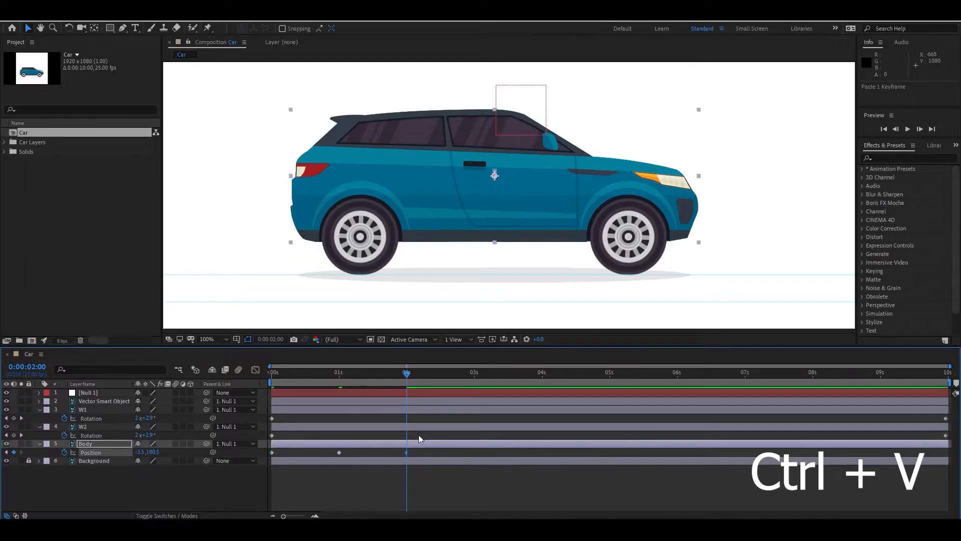
pyautogui.moveTo(406, 373); pyautogui.dragTo(408, 405)
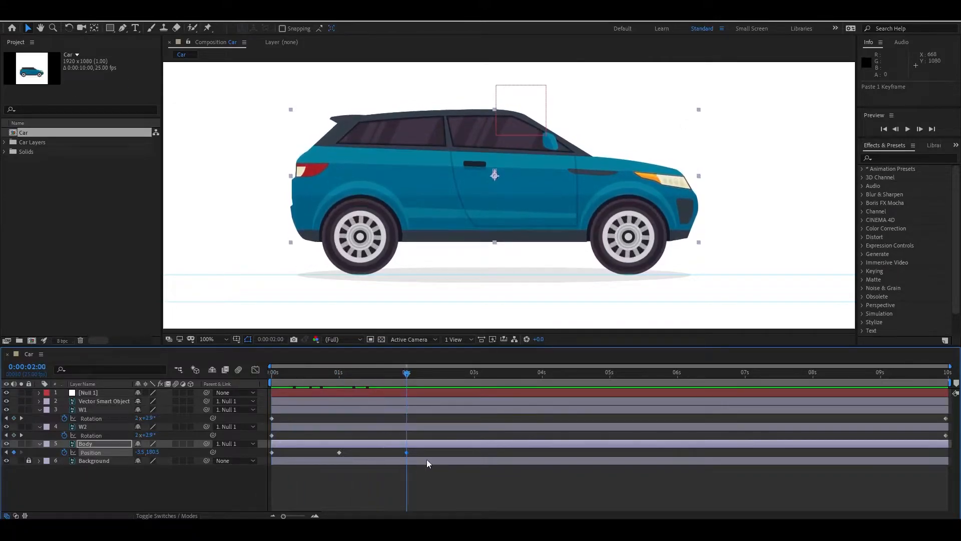
# Copy the Body position keyframes at one and two seconds and paste the pair repeatedly from 0:00:03:00 to the composition's end.
pyautogui.click(339, 452)
pyautogui.hotkey('ctrl', 'c')
pyautogui.moveTo(407, 375); pyautogui.dragTo(475, 385)
pyautogui.moveTo(421, 450); pyautogui.dragTo(331, 467)
pyautogui.hotkey('ctrl', 'v')
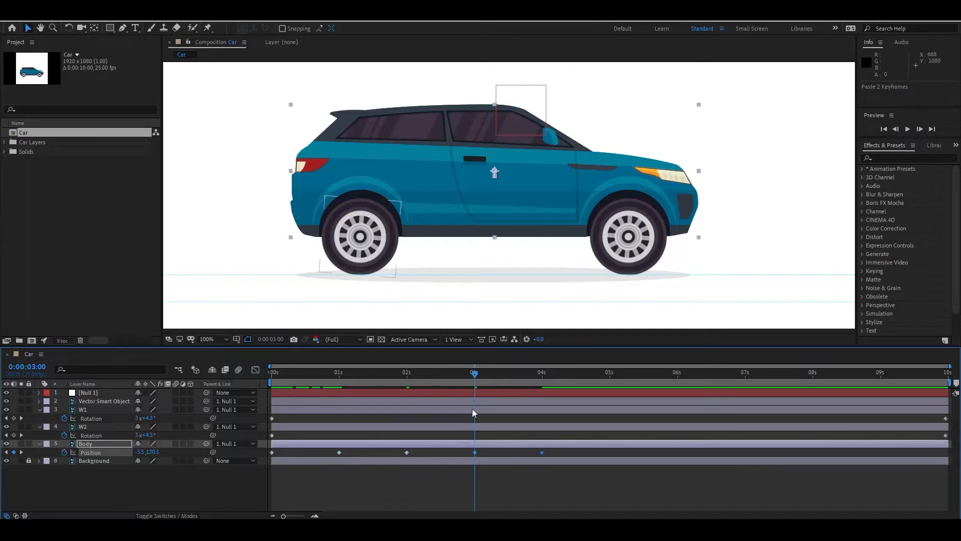
pyautogui.moveTo(476, 376); pyautogui.dragTo(891, 403)
pyautogui.hotkey('ctrl', 'v')
pyautogui.hotkey('ctrl', 'v')
pyautogui.hotkey('ctrl', 'v')
# Preview the car's bouncing animation from the start, and scrub back to 0:00:00:24.
pyautogui.press('Home')
pyautogui.press('space')
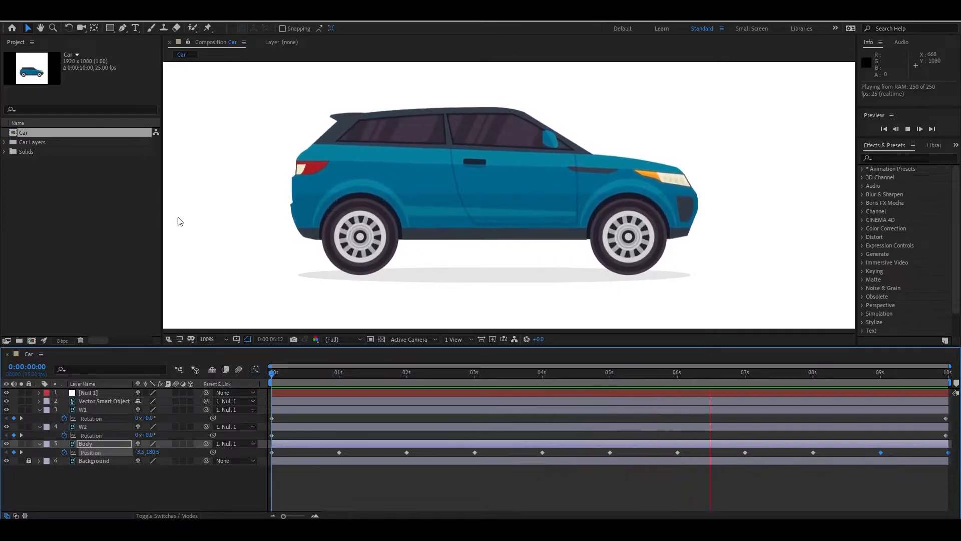
pyautogui.press('space')
pyautogui.moveTo(804, 374); pyautogui.dragTo(337, 384)
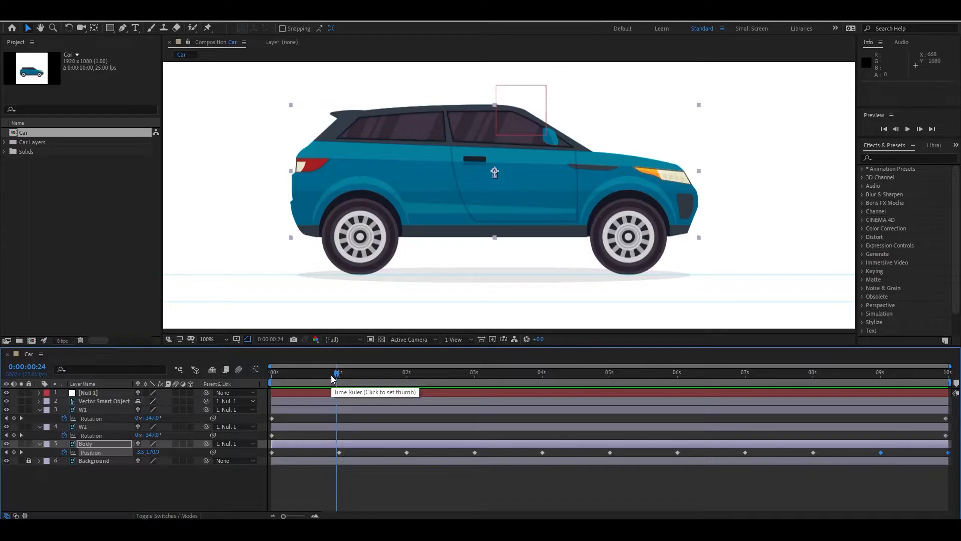
# With no layer selected, draw a red circle about 160 px across in the frame's empty upper-left area using the Ellipse tool.
pyautogui.moveTo(442, 176); pyautogui.dragTo(469, 332)
pyautogui.moveTo(436, 161); pyautogui.dragTo(460, 223)
pyautogui.scroll(-1, 278, 201)
pyautogui.click(110, 29)
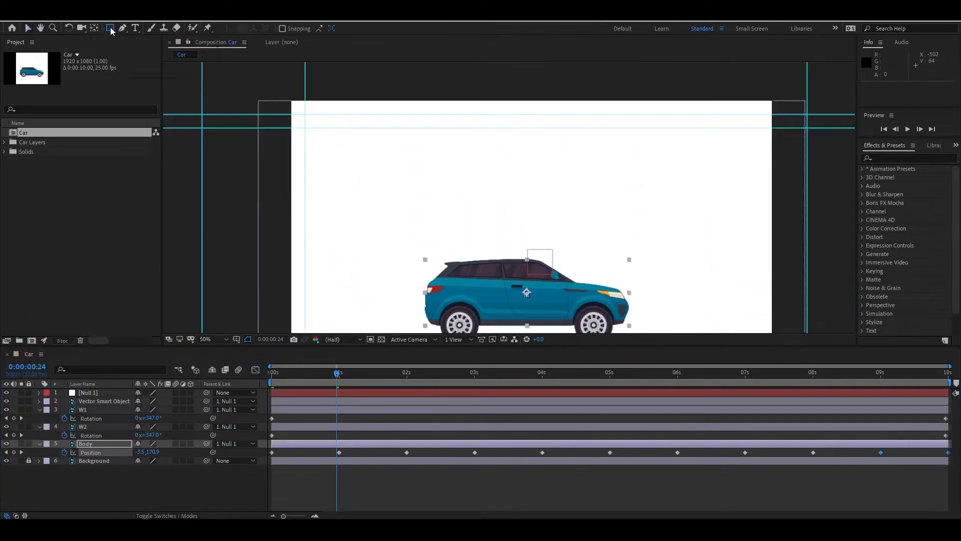
pyautogui.click(157, 50)
pyautogui.scroll(2, 358, 158)
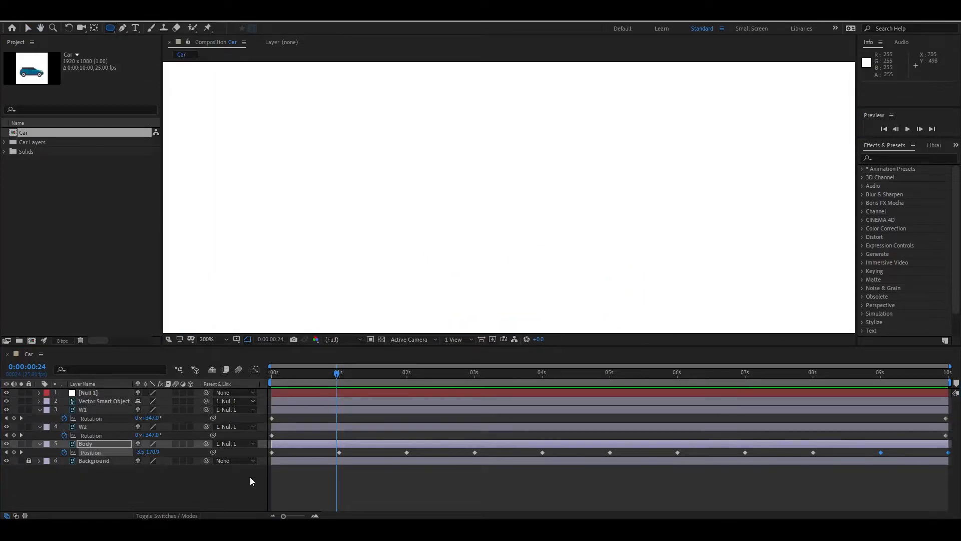
pyautogui.click(237, 487)
pyautogui.scroll(-2, 389, 187)
pyautogui.moveTo(360, 162); pyautogui.dragTo(404, 204)
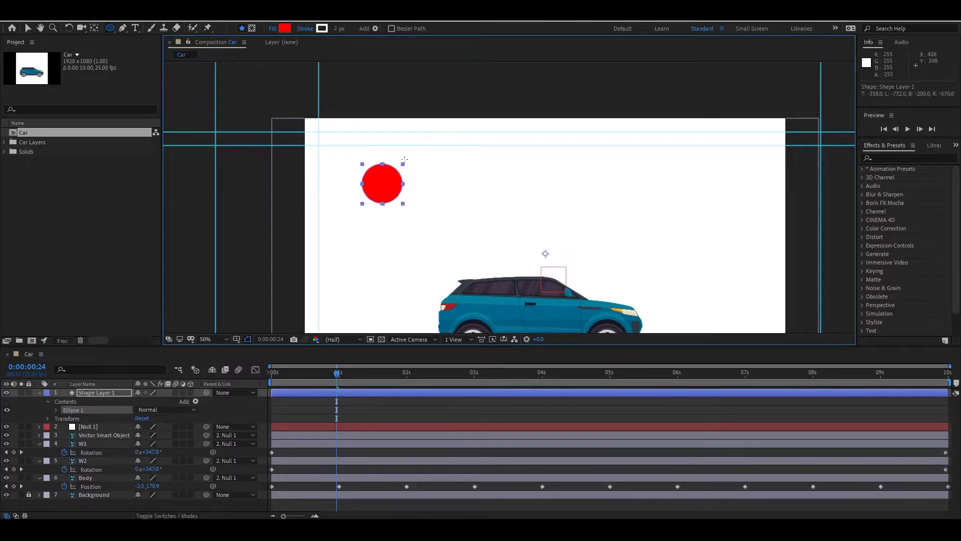
# Move the red circle inside its shape layer slightly up and to the left.
pyautogui.press('y')
pyautogui.click(393, 187)
pyautogui.click(28, 28)
pyautogui.moveTo(394, 190)
pyautogui.mouseDown()
pyautogui.moveTo(386, 197)
pyautogui.moveTo(378, 185)
pyautogui.mouseUp()
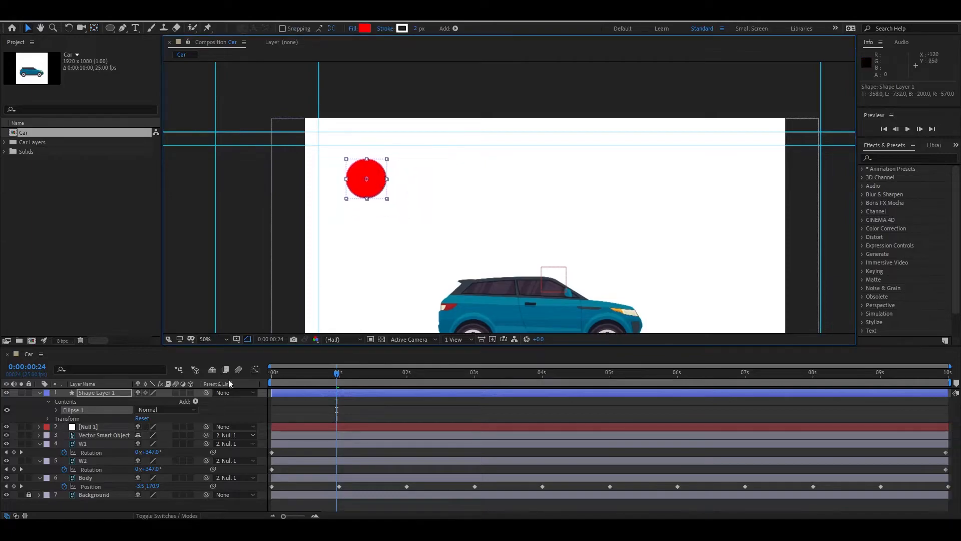
# Show the shape layer's position property and move the whole layer to about 986, 554.
pyautogui.press('p')
pyautogui.moveTo(157, 403); pyautogui.dragTo(218, 401)
pyautogui.hotkey('ctrl', 'z')
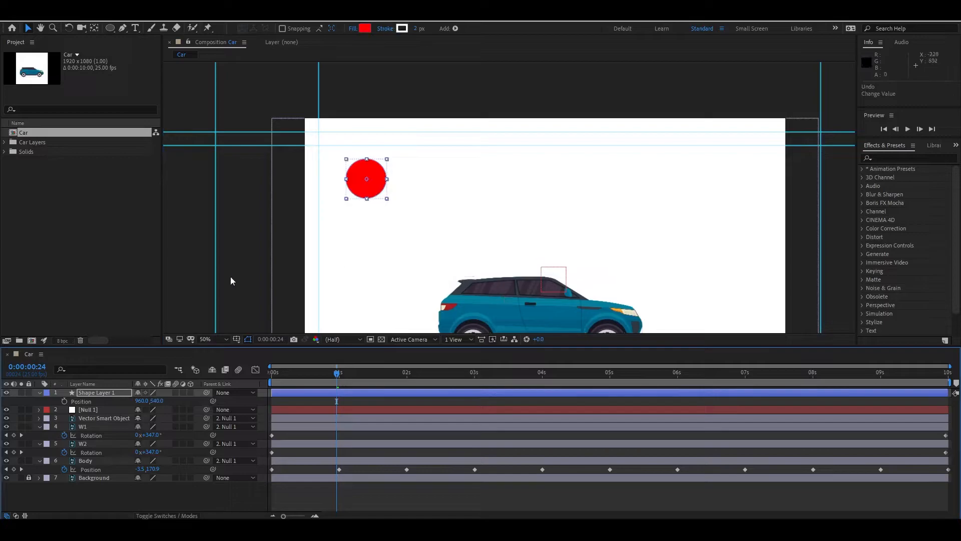
pyautogui.click(389, 187)
pyautogui.moveTo(371, 182); pyautogui.dragTo(378, 186)
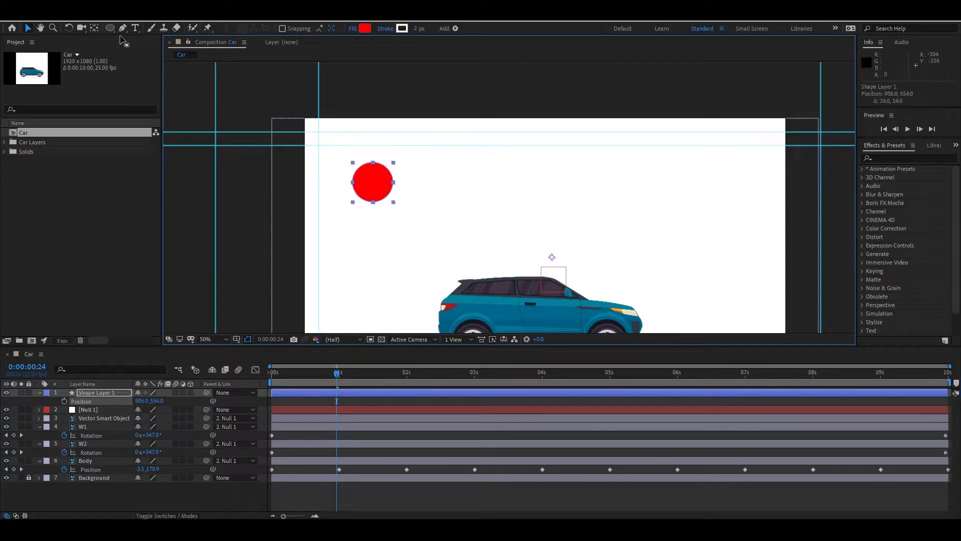
# Turn on snapping and move the red circle layer's anchor point to the circle's center.
pyautogui.click(95, 28)
pyautogui.moveTo(552, 257); pyautogui.dragTo(369, 172)
pyautogui.click(269, 28)
pyautogui.click(27, 28)
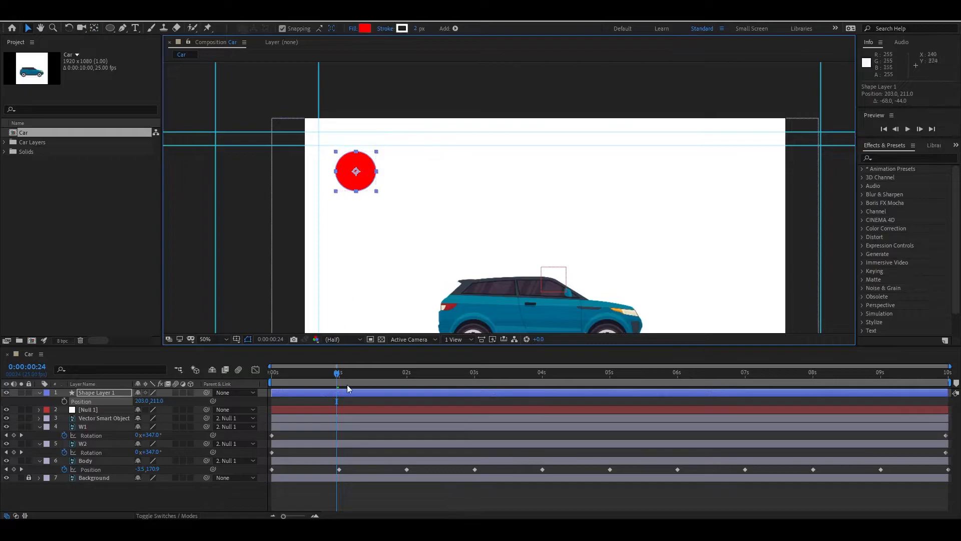
# Keyframe the red circle's position at 0:00:00:00 and move it across the frame to about 1417, 217 at 0:00:02:00.
pyautogui.moveTo(347, 384); pyautogui.dragTo(260, 383)
pyautogui.press('p')
pyautogui.press('p')
pyautogui.moveTo(275, 374); pyautogui.dragTo(408, 383)
pyautogui.moveTo(382, 173); pyautogui.dragTo(674, 173)
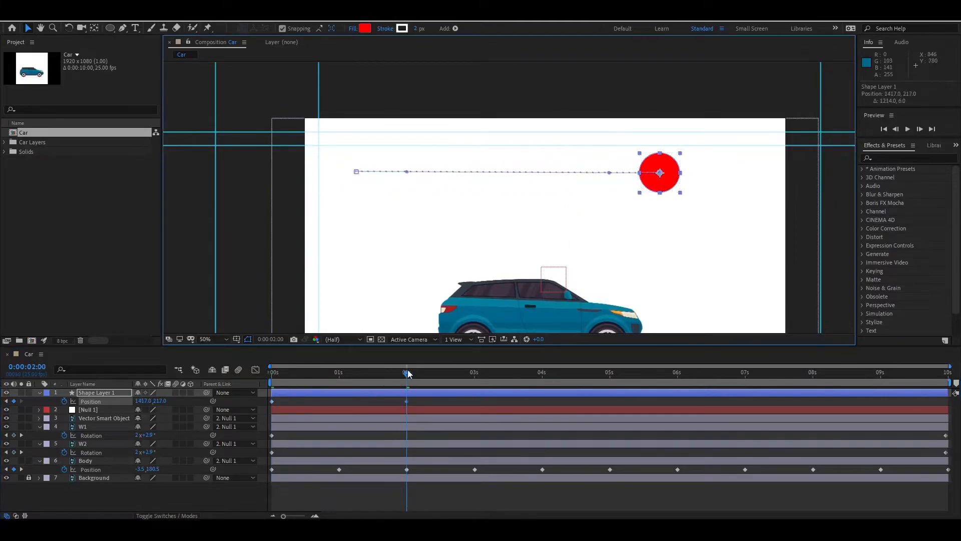
# Preview the red circle's movement from the start of the timeline.
pyautogui.press('Home')
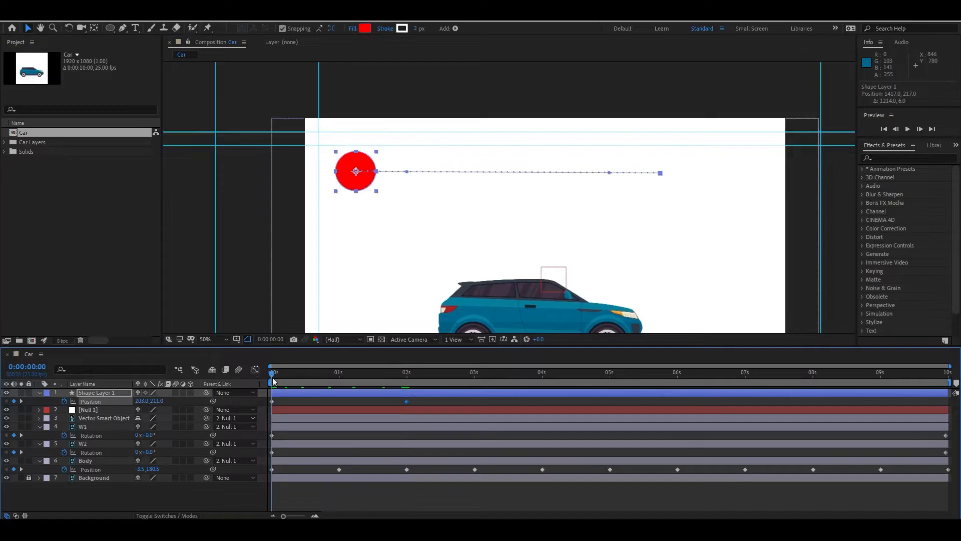
pyautogui.press('space')
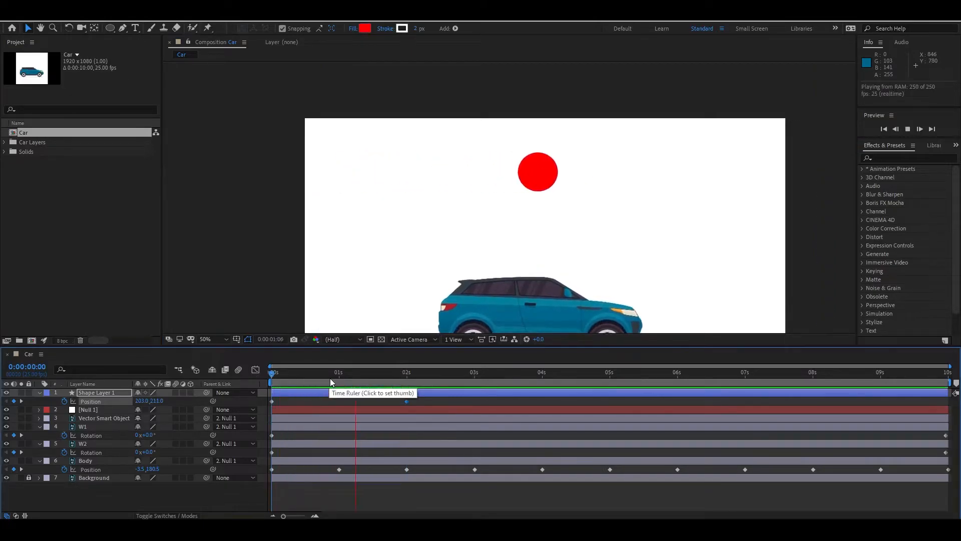
pyautogui.press('space')
# Speed up the circle's movement by shifting its second position keyframe to 0:00:01:00, previewing the motion from the start.
pyautogui.moveTo(408, 401); pyautogui.dragTo(347, 403)
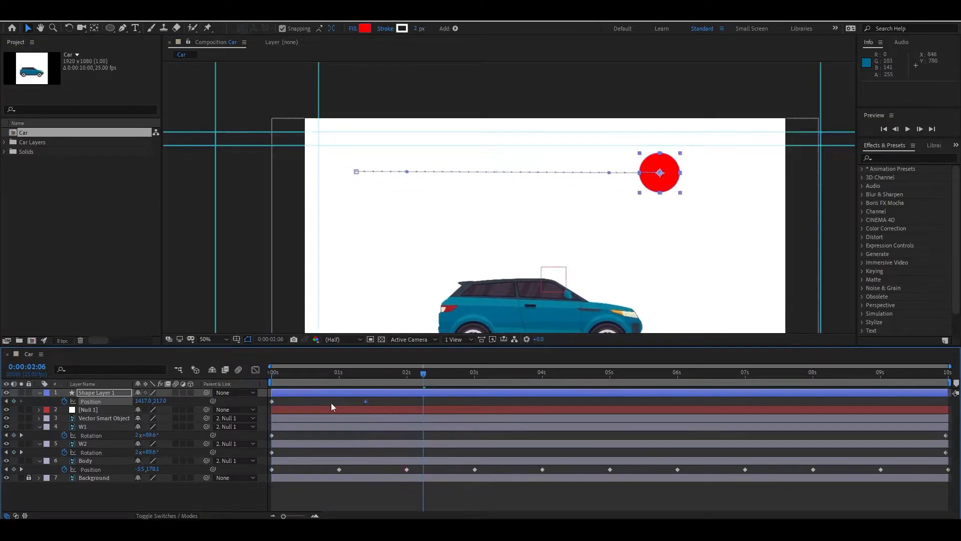
pyautogui.press('Home')
pyautogui.press('space')
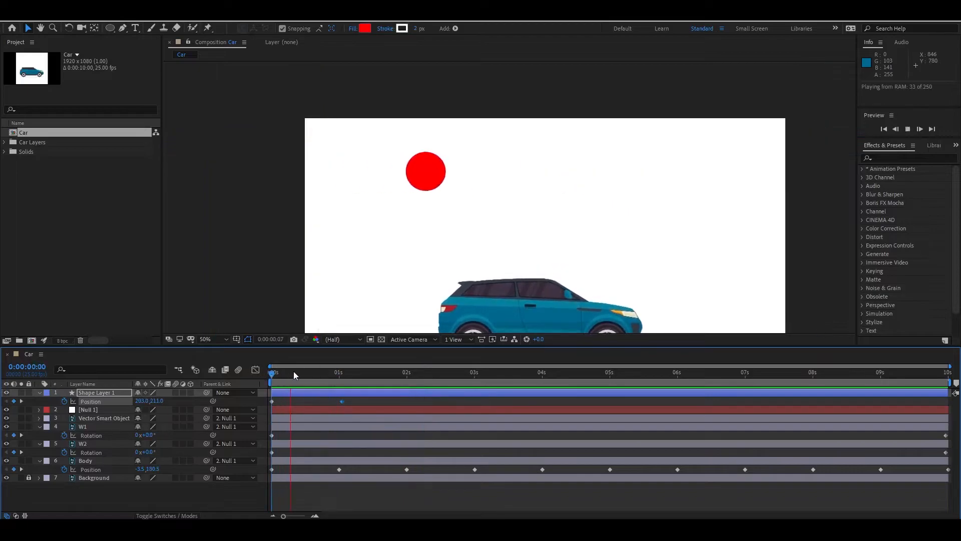
pyautogui.moveTo(327, 383); pyautogui.dragTo(282, 374)
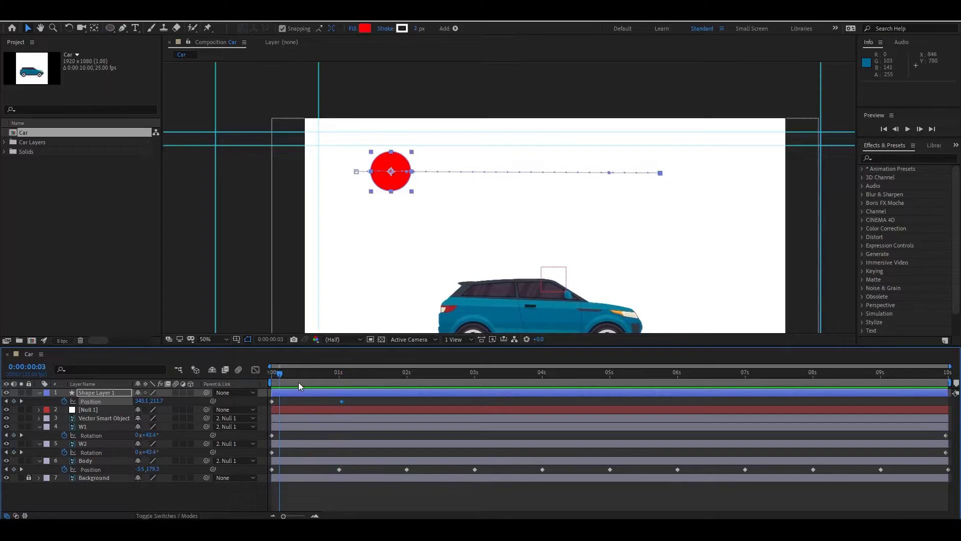
pyautogui.moveTo(341, 401); pyautogui.dragTo(339, 400)
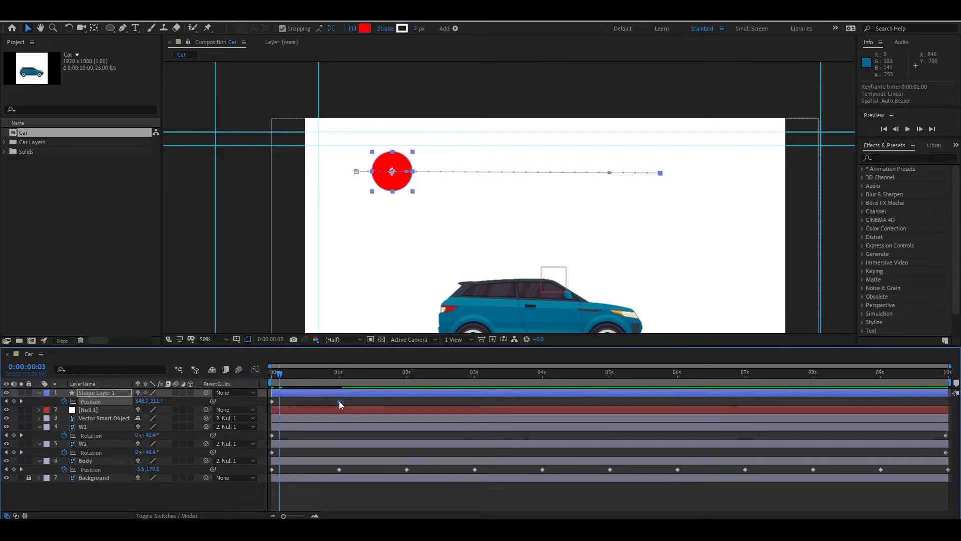
# Apply Easy Ease to the circle's position keyframe at 0:00:01:00 and preview the eased motion.
pyautogui.rightClick(339, 401)
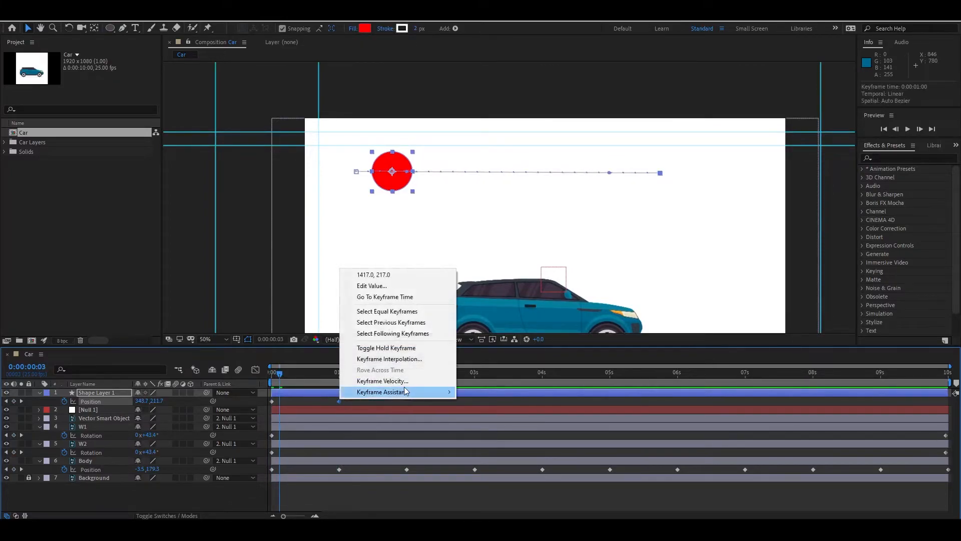
pyautogui.moveTo(416, 394)
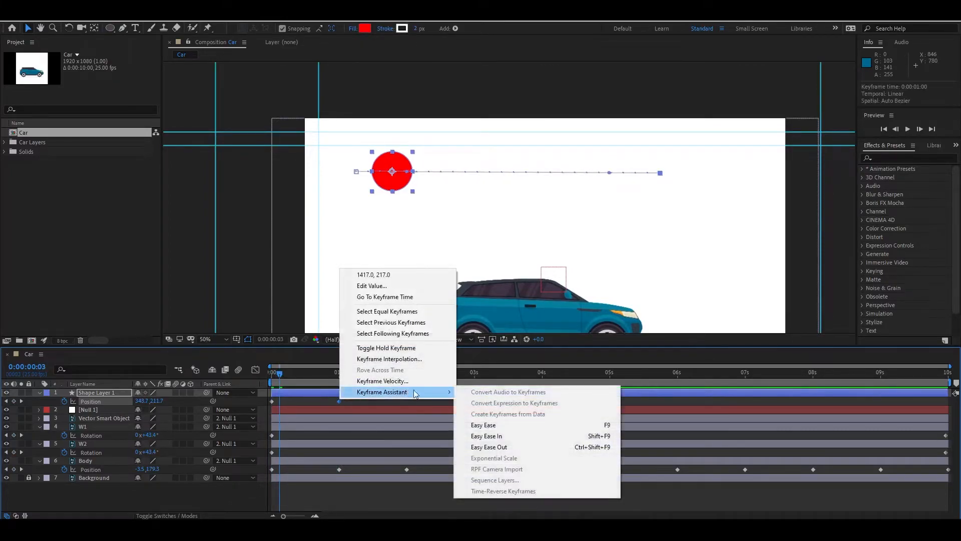
pyautogui.click(520, 433)
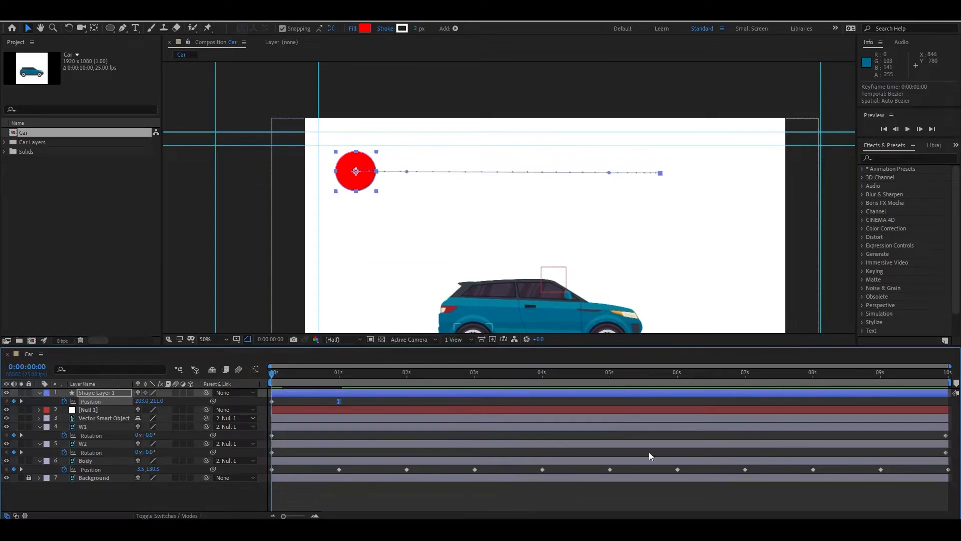
pyautogui.press('space')
pyautogui.moveTo(347, 370); pyautogui.dragTo(273, 371)
pyautogui.press('space')
pyautogui.press('space')
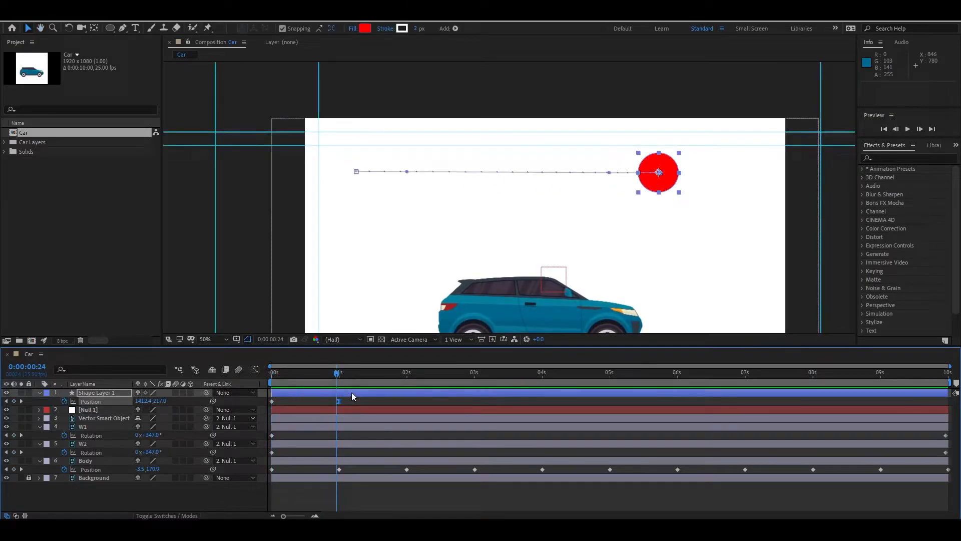
# Duplicate the circle's shape layer and turn the duplicate's position keyframe at 0:00:01:00 back to linear.
pyautogui.click(356, 394)
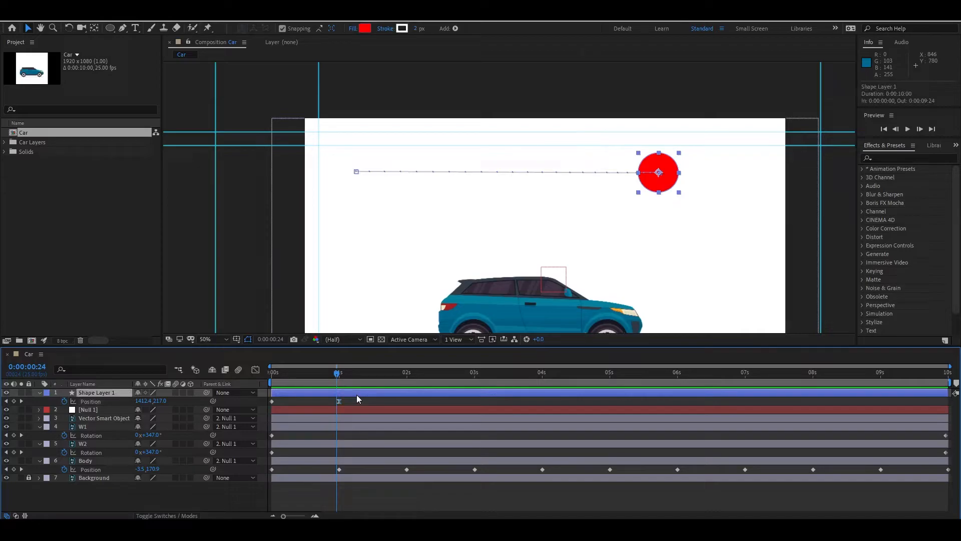
pyautogui.hotkey('ctrl', 'd')
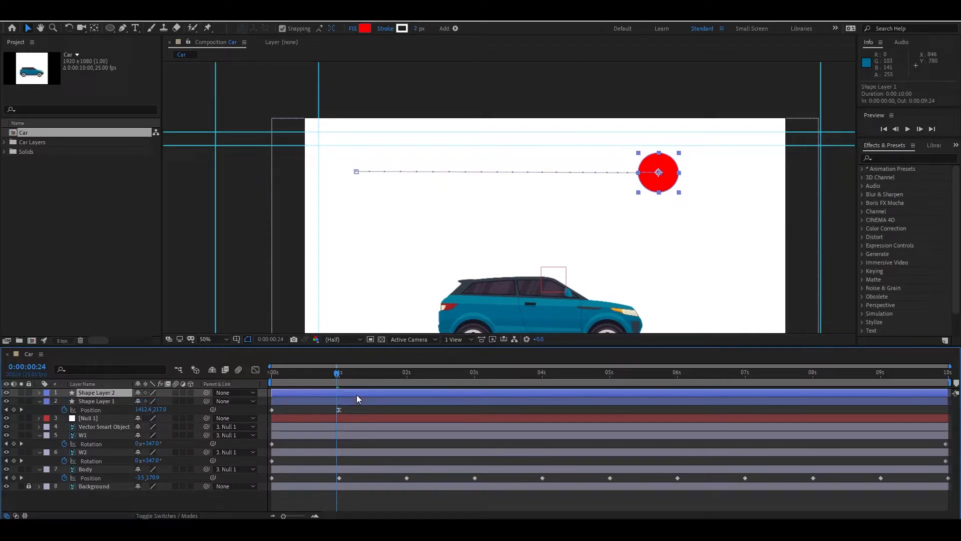
pyautogui.press('u')
pyautogui.keyDown('ctrl'); pyautogui.click(339, 401); pyautogui.keyUp('ctrl')
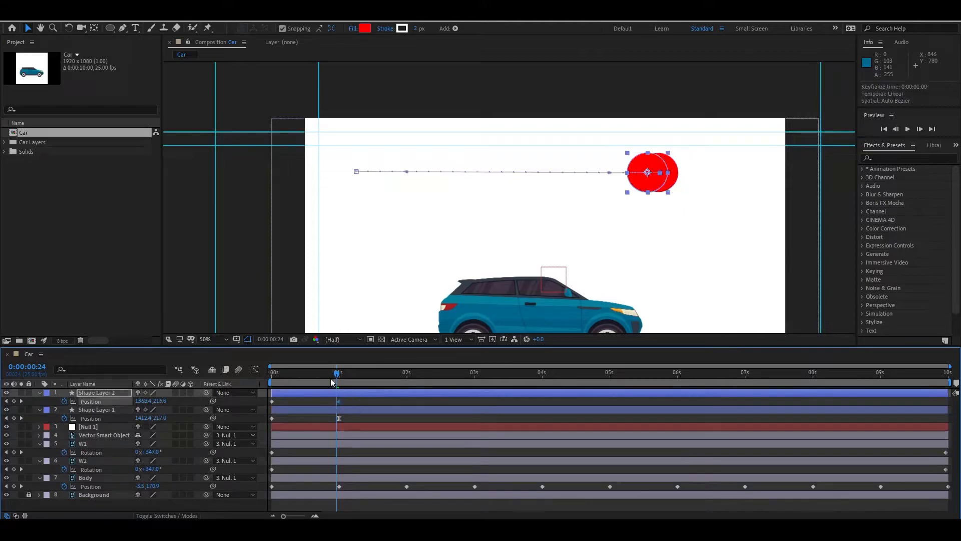
# Return to the first frame and nudge the duplicate circle's two position keyframes down 200 px, starting from 203, 411.
pyautogui.moveTo(324, 376); pyautogui.dragTo(256, 382)
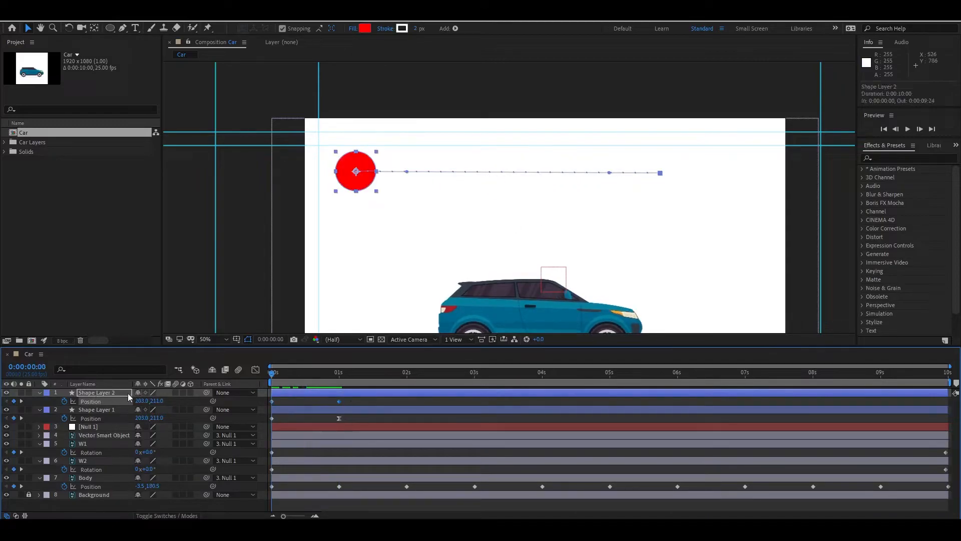
pyautogui.hotkey('shift', 'Down')
pyautogui.hotkey('shift', 'Down')
pyautogui.hotkey('shift', 'Down')
pyautogui.hotkey('shift', 'Down')
pyautogui.hotkey('shift', 'Down')
pyautogui.hotkey('shift', 'Down')
pyautogui.hotkey('shift', 'Down')
pyautogui.hotkey('shift', 'Down')
pyautogui.hotkey('shift', 'Down')
pyautogui.hotkey('shift', 'Down')
pyautogui.hotkey('shift', 'Down')
pyautogui.hotkey('shift', 'Down')
pyautogui.hotkey('shift', 'Down')
pyautogui.hotkey('shift', 'Down')
pyautogui.hotkey('shift', 'Down')
pyautogui.hotkey('shift', 'Down')
pyautogui.hotkey('shift', 'Down')
pyautogui.hotkey('shift', 'Down')
pyautogui.hotkey('shift', 'Down')
pyautogui.hotkey('shift', 'Down')
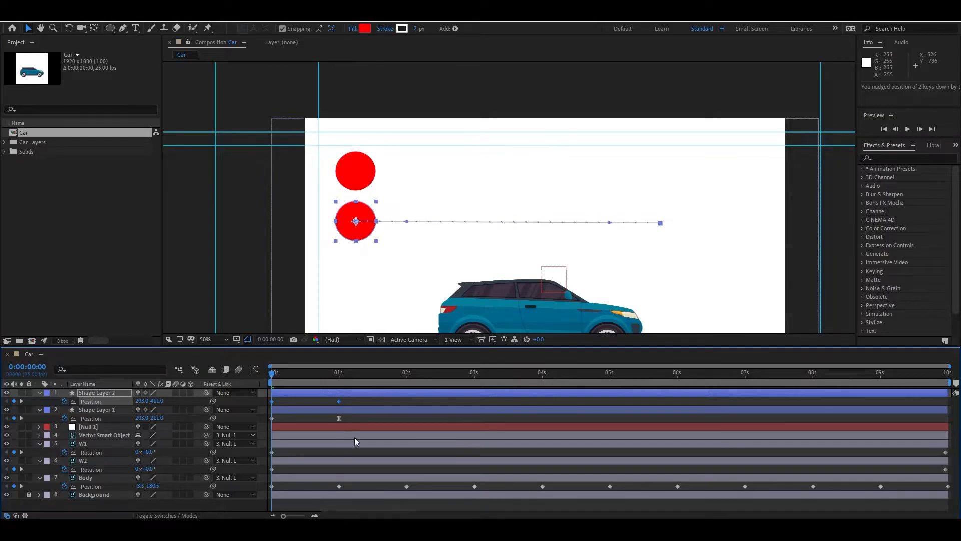
pyautogui.click(369, 417)
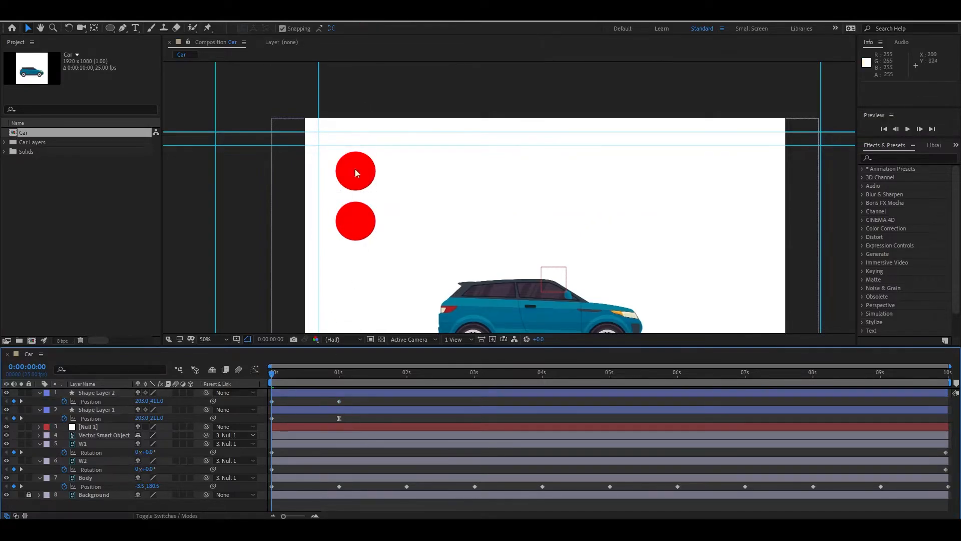
# Scrub and preview the two circles to compare the eased motion with the linear motion.
pyautogui.moveTo(287, 373); pyautogui.dragTo(314, 381)
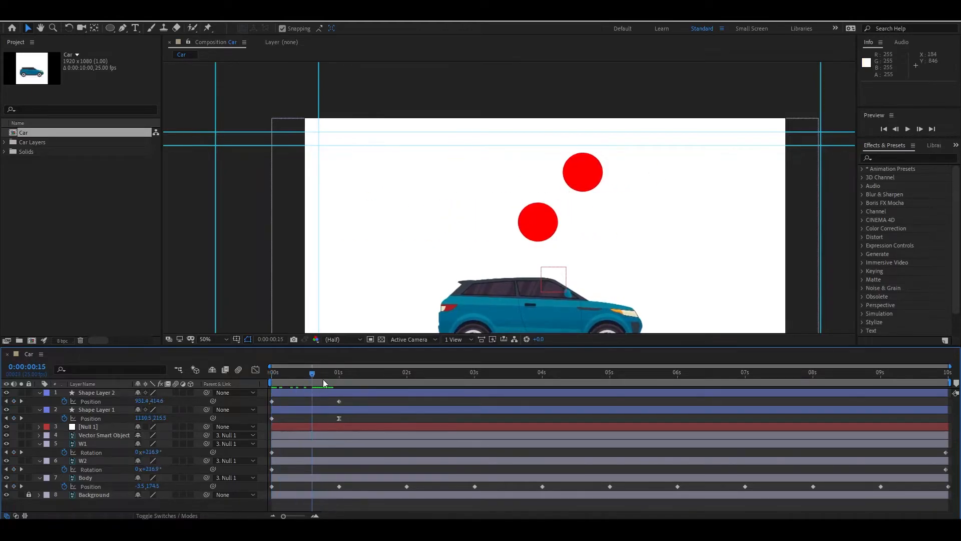
pyautogui.press('space')
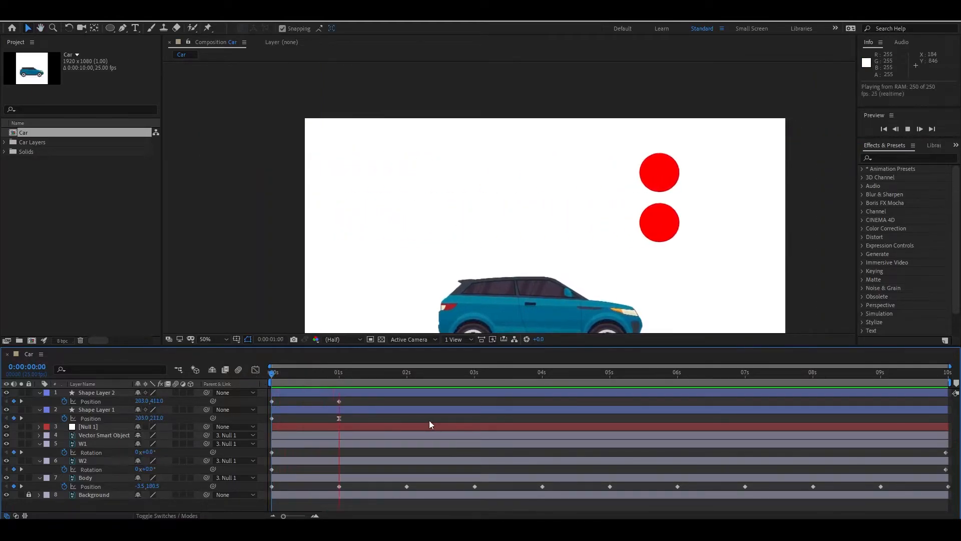
pyautogui.moveTo(372, 374); pyautogui.dragTo(332, 397)
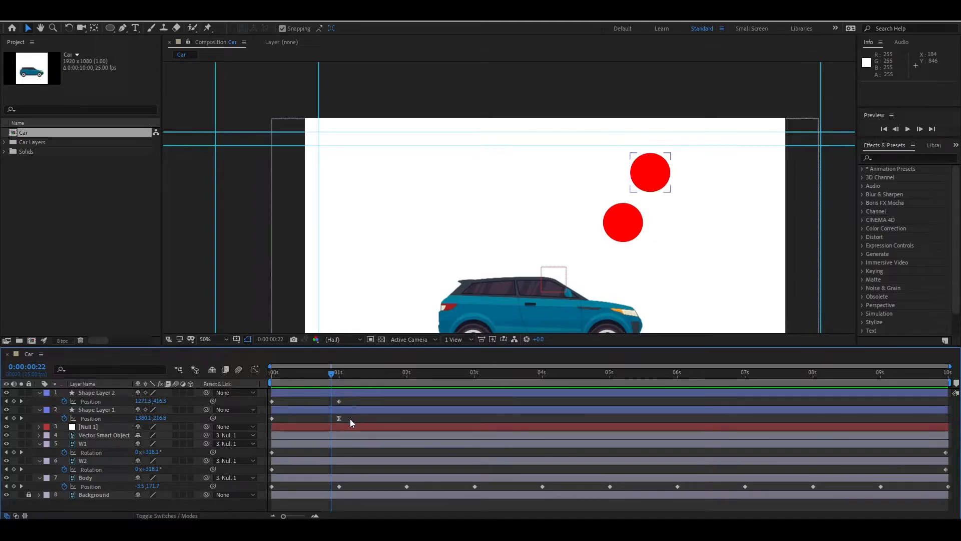
# Delete both circle layers, Shape Layer 1 and Shape Layer 2.
pyautogui.click(362, 394)
pyautogui.keyDown('shift'); pyautogui.click(368, 411); pyautogui.keyUp('shift')
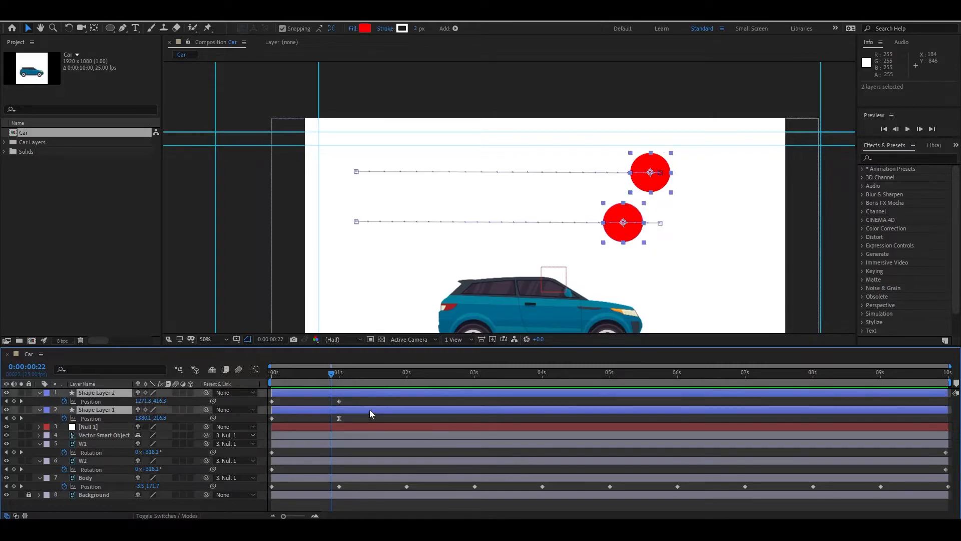
pyautogui.press('Delete')
# Apply Easy Ease to the Body layer's position keyframes at 1, 3, 5, 7 and 9 seconds, and preview the bounce.
pyautogui.scroll(2, 549, 213)
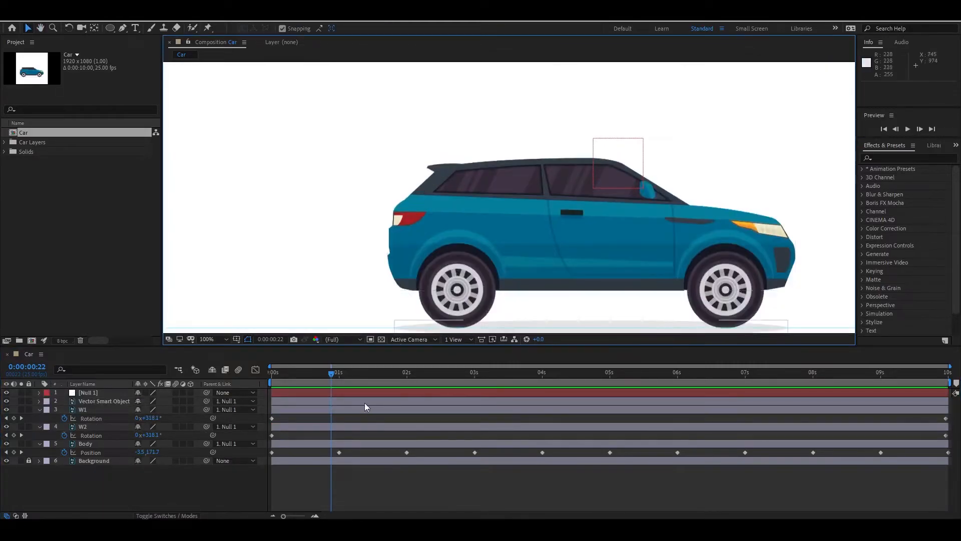
pyautogui.moveTo(358, 377); pyautogui.dragTo(337, 387)
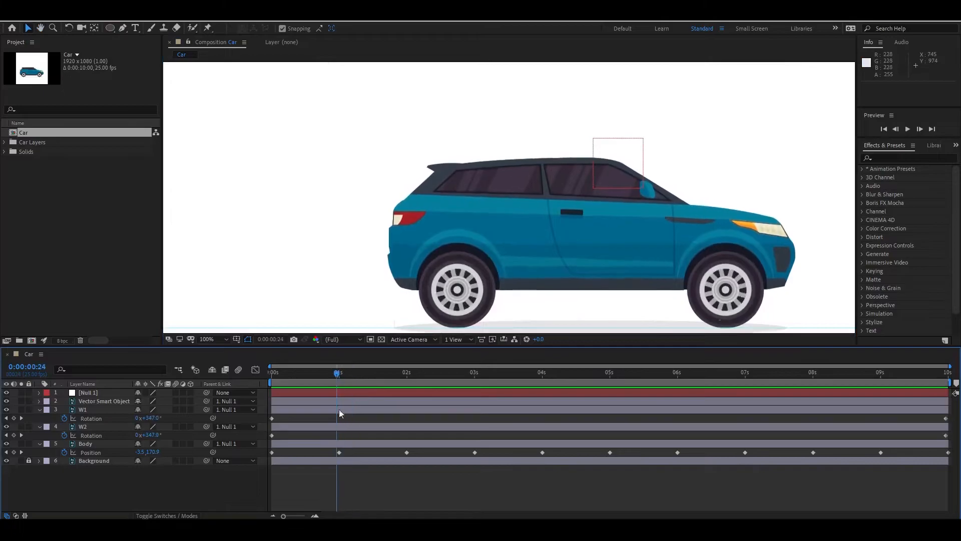
pyautogui.click(340, 453)
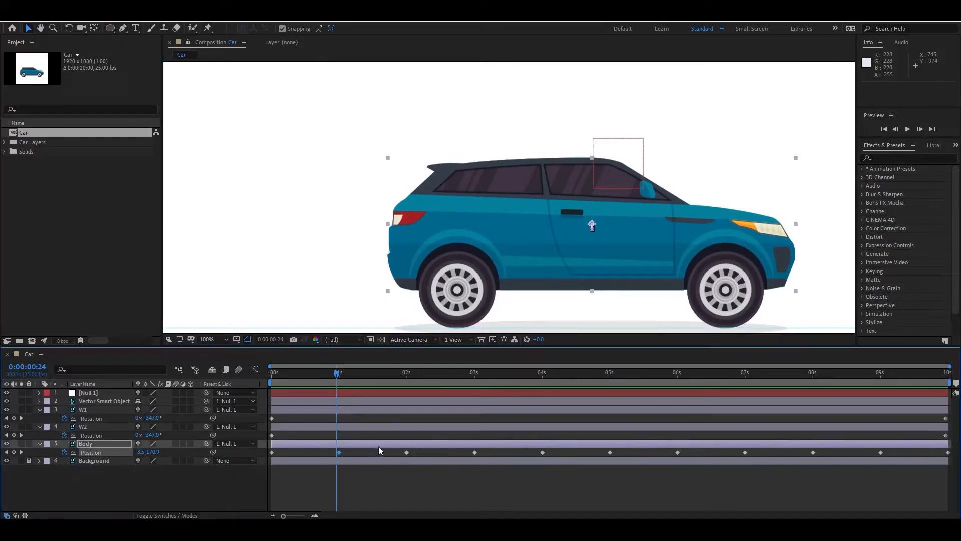
pyautogui.moveTo(338, 376); pyautogui.dragTo(340, 376)
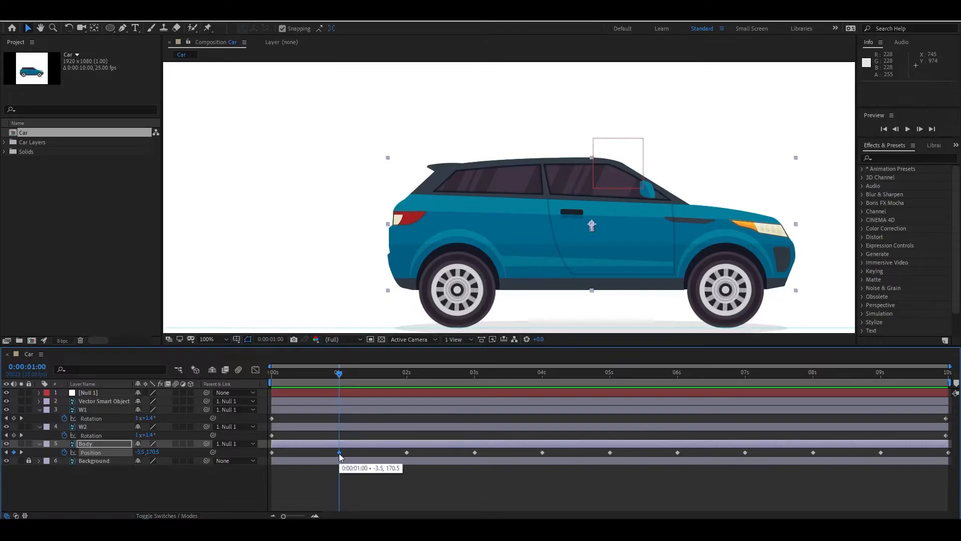
pyautogui.press('F9')
pyautogui.moveTo(340, 381); pyautogui.dragTo(415, 383)
pyautogui.moveTo(464, 459); pyautogui.dragTo(465, 458)
pyautogui.press('F9')
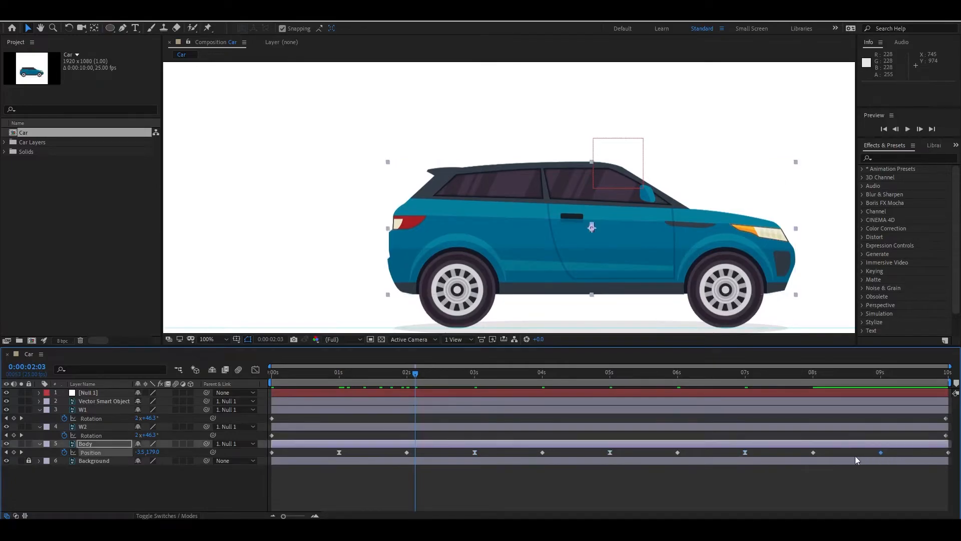
pyautogui.press('space')
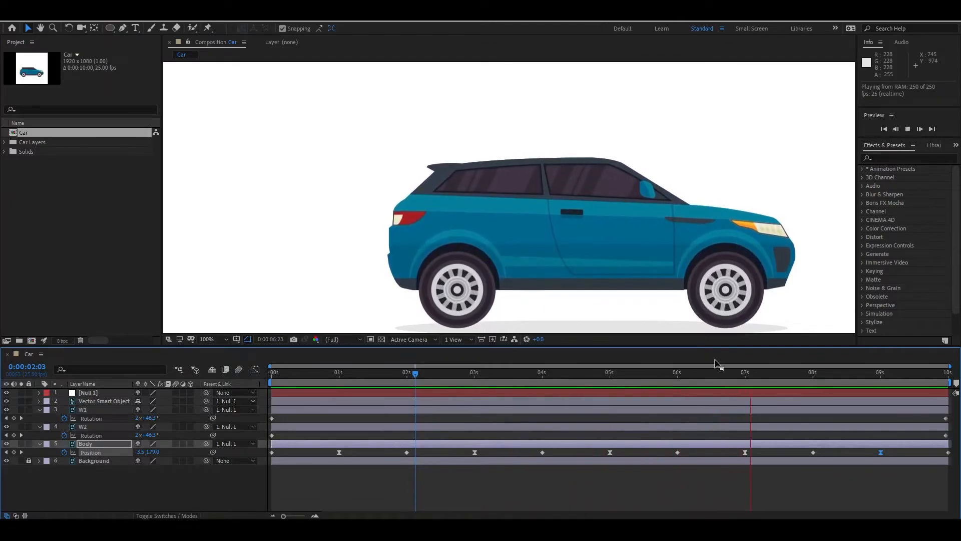
pyautogui.press('space')
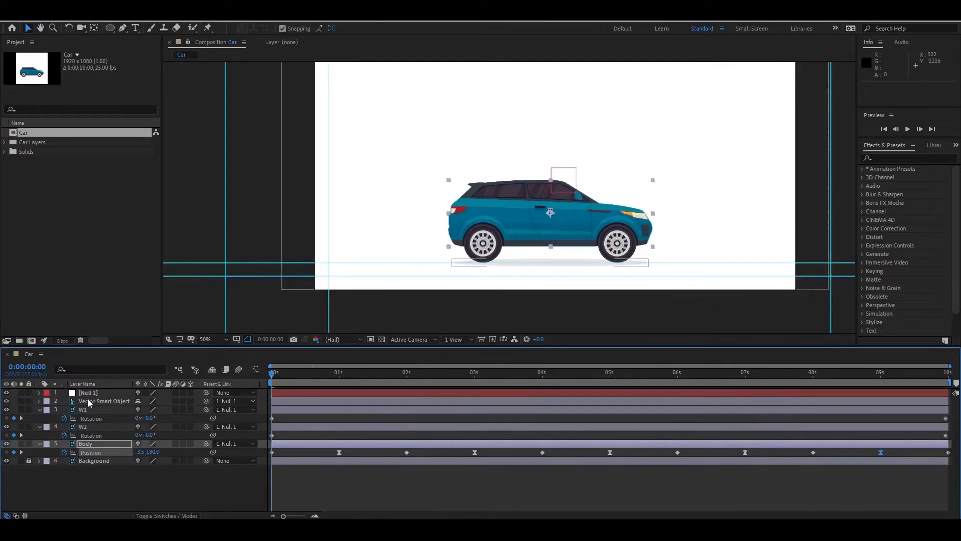
# Select the car's shadow layer, Vector Smart Object, at the first frame and show its scale property.
pyautogui.click(87, 401)
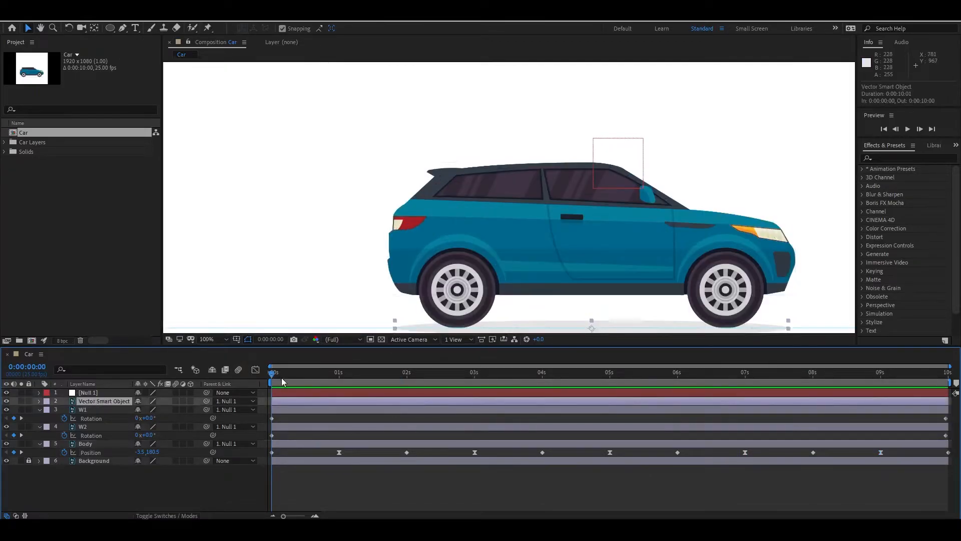
pyautogui.moveTo(273, 374)
pyautogui.mouseDown()
pyautogui.moveTo(316, 380)
pyautogui.moveTo(271, 380)
pyautogui.mouseUp()
pyautogui.moveTo(597, 246); pyautogui.dragTo(594, 166)
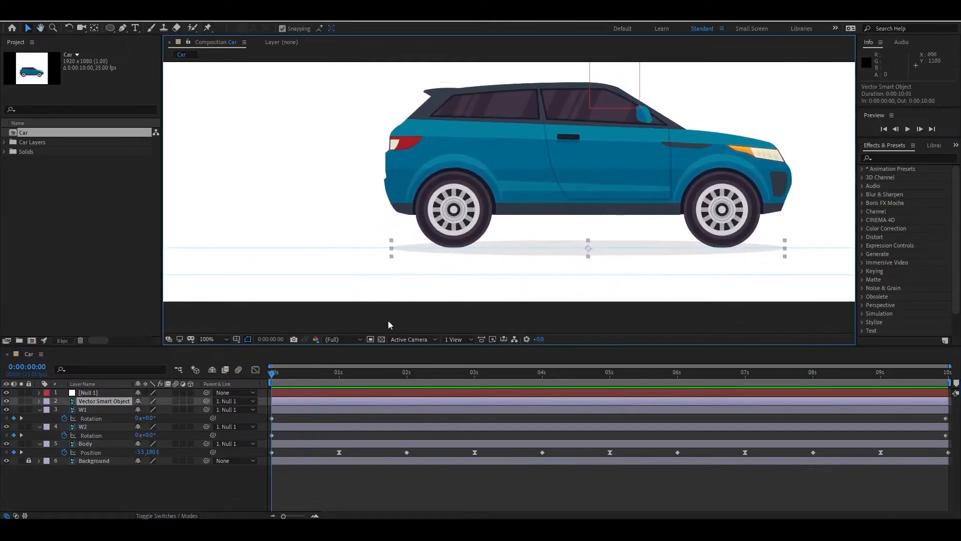
pyautogui.press('s')
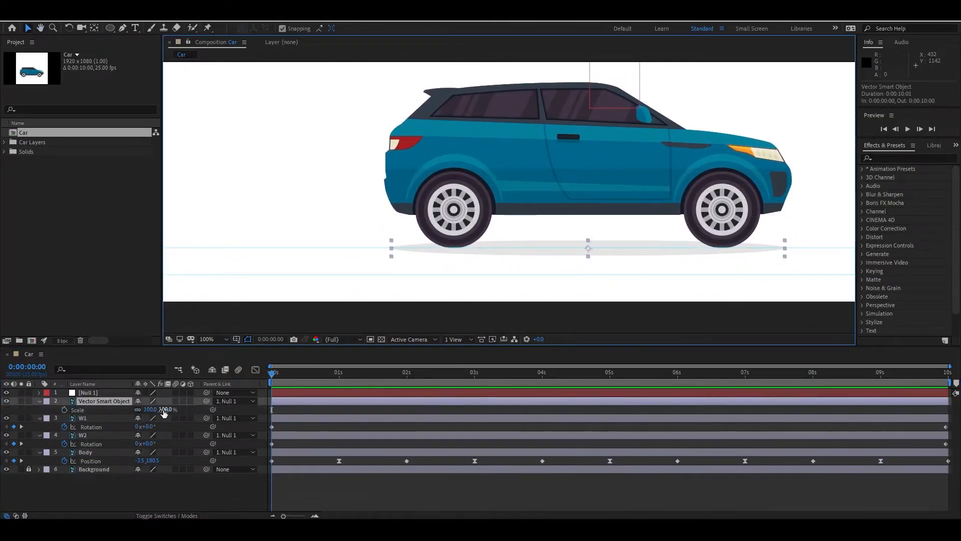
# Try scaling the car's shadow to 97% and undo the change.
pyautogui.moveTo(166, 409); pyautogui.dragTo(165, 409)
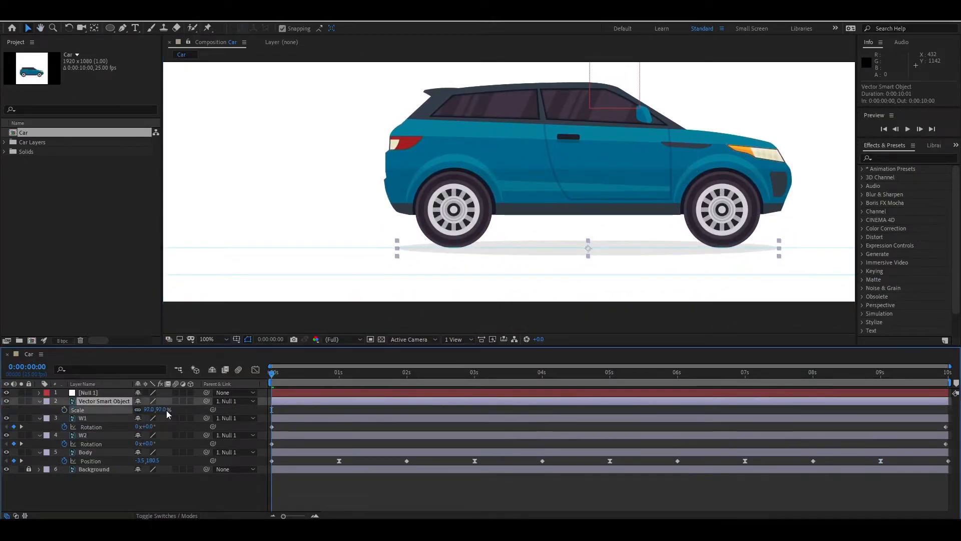
pyautogui.hotkey('ctrl', 'z')
# Keyframe the shadow layer's scale at 100% on the first frame and 95% at 1 second.
pyautogui.moveTo(275, 373); pyautogui.dragTo(340, 374)
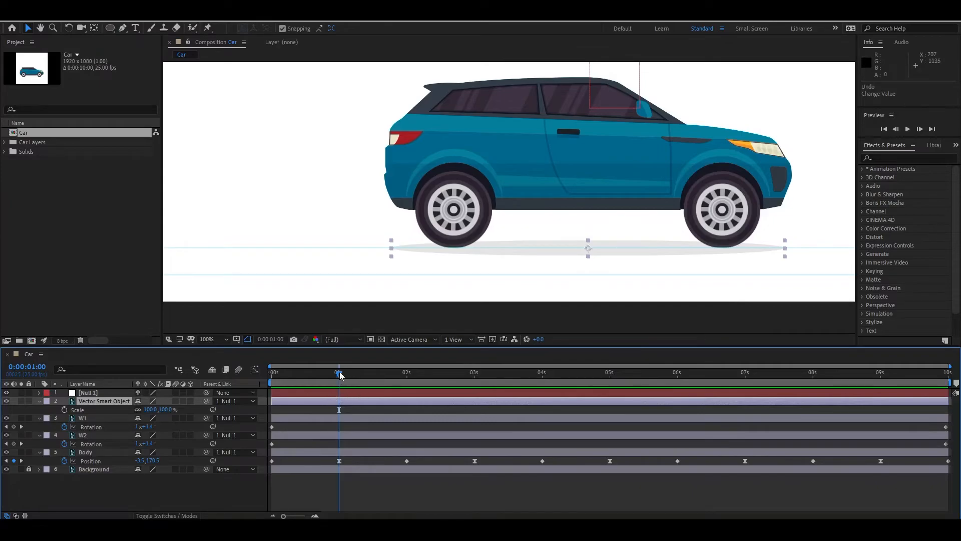
pyautogui.press('Home')
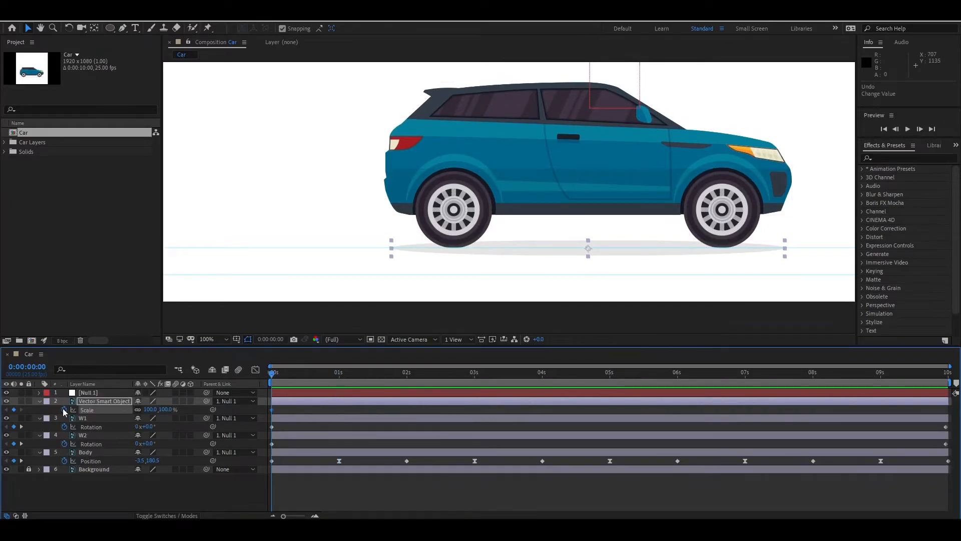
pyautogui.moveTo(282, 383); pyautogui.dragTo(340, 377)
pyautogui.moveTo(171, 409); pyautogui.dragTo(169, 410)
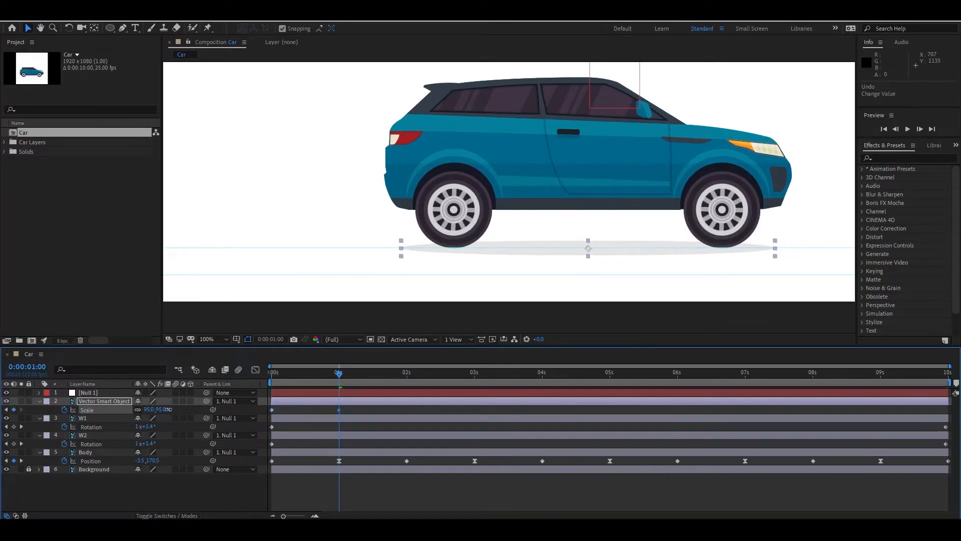
# Try pasting the shadow's two scale keyframes repeatedly along the timeline, and undo the pastes.
pyautogui.moveTo(340, 374)
pyautogui.mouseDown()
pyautogui.moveTo(269, 376)
pyautogui.moveTo(339, 376)
pyautogui.mouseUp()
pyautogui.moveTo(352, 409); pyautogui.dragTo(266, 419)
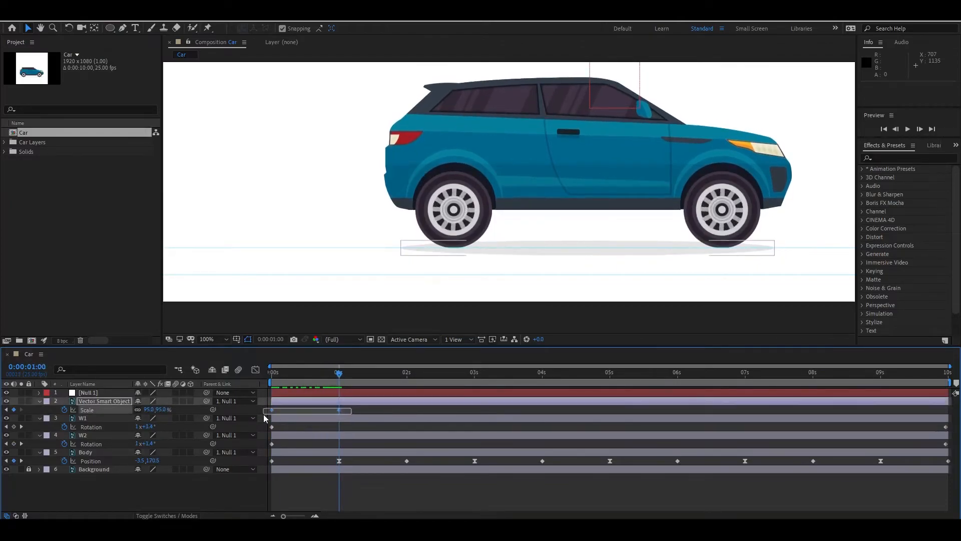
pyautogui.moveTo(359, 373); pyautogui.dragTo(678, 378)
pyautogui.hotkey('ctrl', 'v')
pyautogui.hotkey('ctrl', 'v')
pyautogui.hotkey('ctrl', 'v')
pyautogui.moveTo(678, 376); pyautogui.dragTo(813, 376)
pyautogui.hotkey('ctrl', 'v')
pyautogui.moveTo(813, 376); pyautogui.dragTo(409, 425)
pyautogui.hotkey('ctrl', 'z')
pyautogui.hotkey('ctrl', 'z')
pyautogui.hotkey('ctrl', 'z')
pyautogui.hotkey('ctrl', 'z')
# Repeat the shadow's 100% and 95% scale keyframes at alternating seconds along the timeline, with Easy Ease on the 95% keyframes.
pyautogui.hotkey('ctrl', 'v')
pyautogui.moveTo(409, 376)
pyautogui.mouseDown()
pyautogui.moveTo(753, 378)
pyautogui.moveTo(846, 427)
pyautogui.mouseUp()
pyautogui.hotkey('ctrl', 'b')
pyautogui.hotkey('ctrl', 'c')
pyautogui.hotkey('ctrl', 'v')
pyautogui.hotkey('ctrl', 'v')
# Set the last keyframes of the shadow's scale and the Body's position at 0:00:09:24, and preview the animation from the first frame.
pyautogui.click(842, 410)
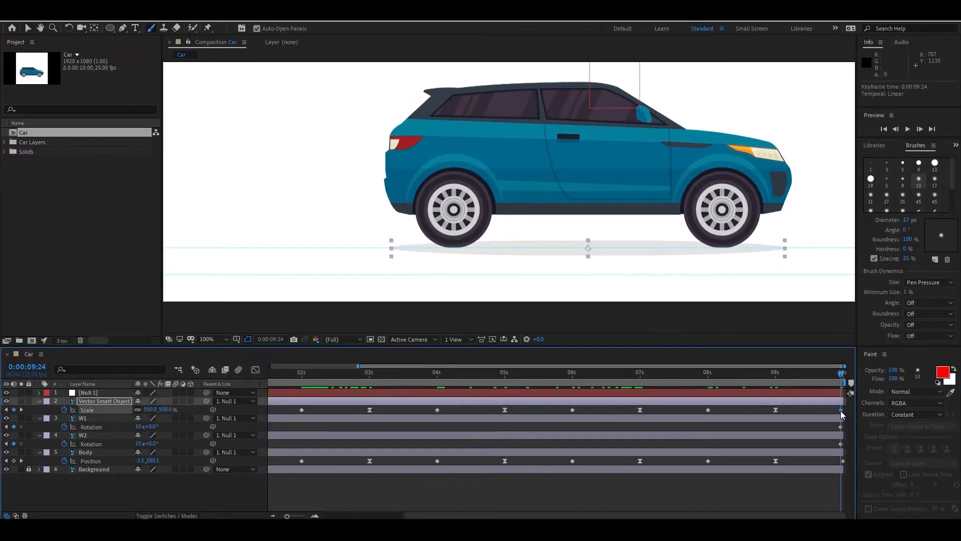
pyautogui.click(842, 462)
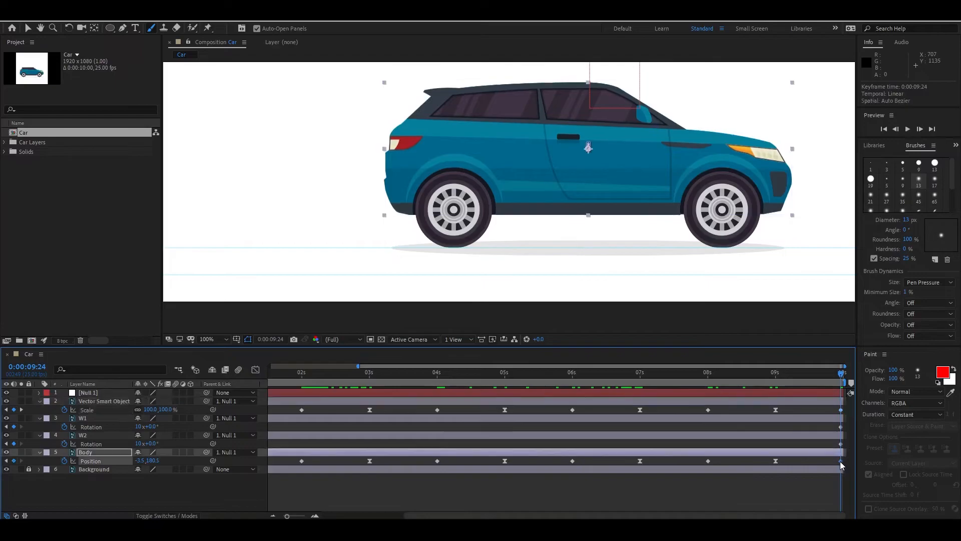
pyautogui.moveTo(842, 376); pyautogui.dragTo(243, 373)
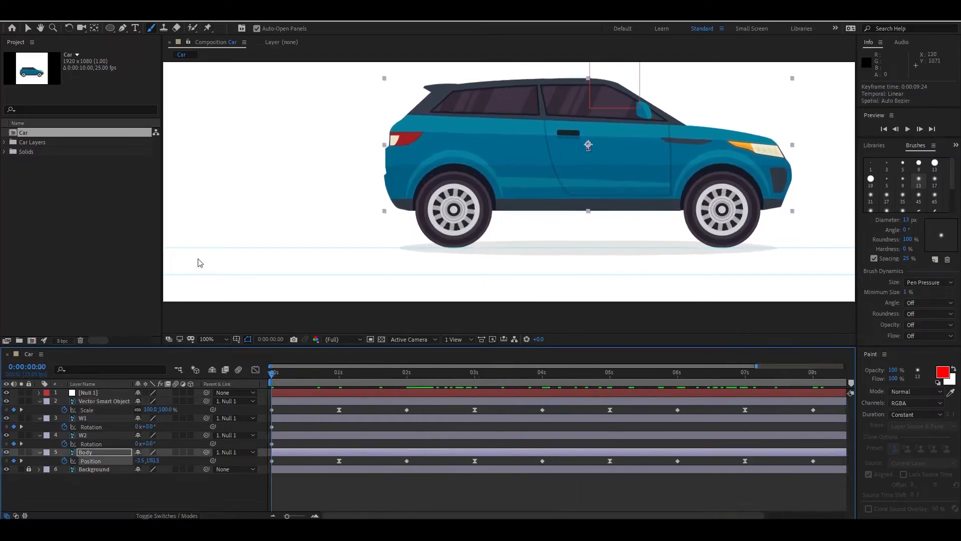
pyautogui.scroll(-4, 407, 204)
pyautogui.scroll(4, 498, 241)
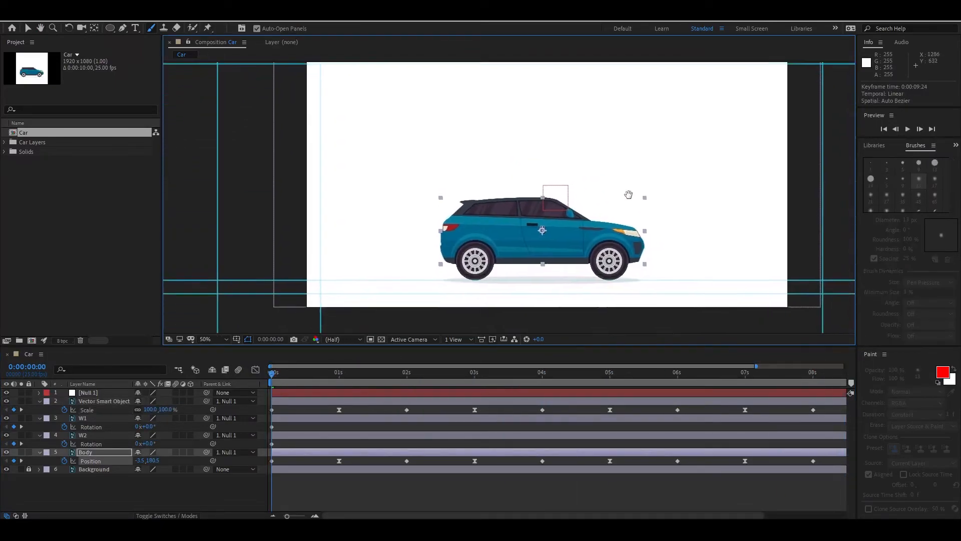
pyautogui.press('space')
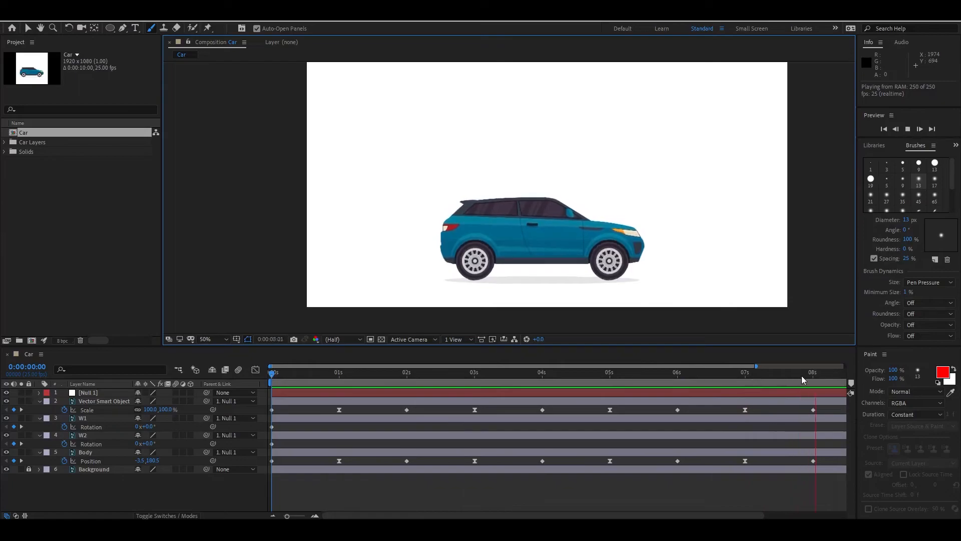
pyautogui.moveTo(804, 372); pyautogui.dragTo(272, 374)
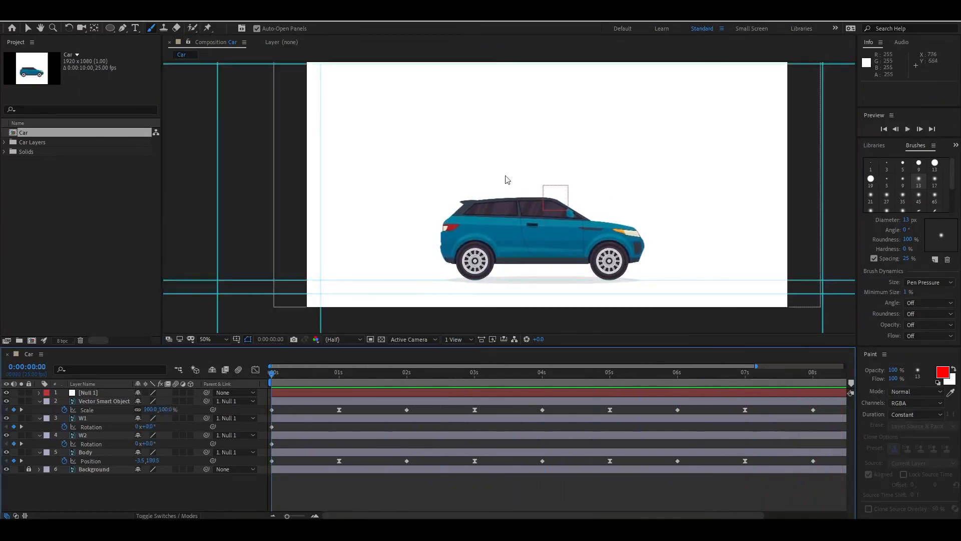
pyautogui.moveTo(497, 196); pyautogui.dragTo(494, 182)
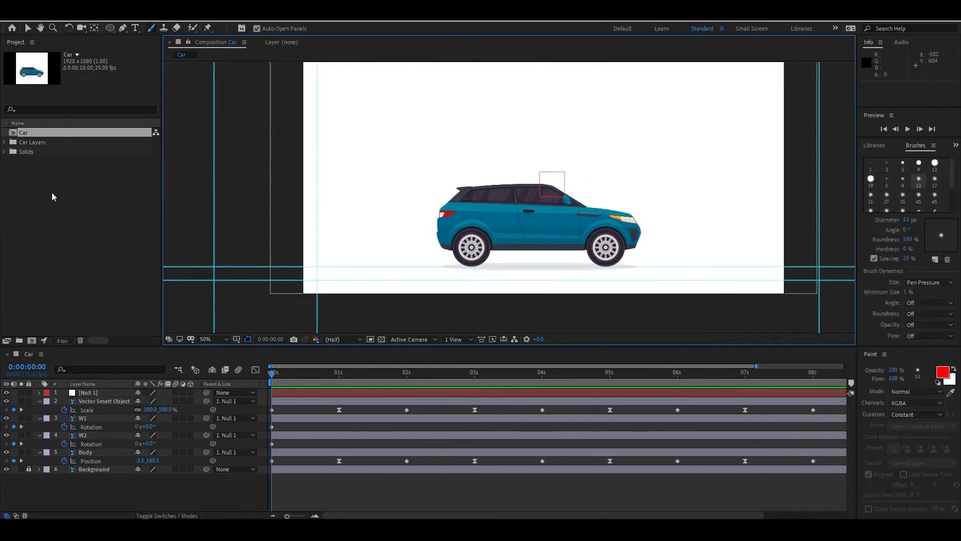
# Import bg-01.jpg, place it between the Body and Background layers, and scale it to 175%.
pyautogui.doubleClick(85, 201)
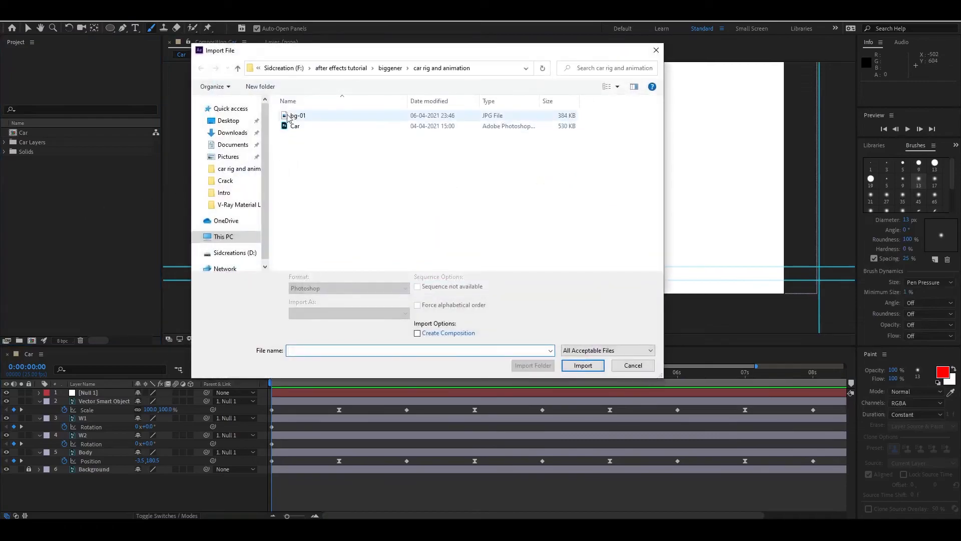
pyautogui.click(342, 118)
pyautogui.click(592, 367)
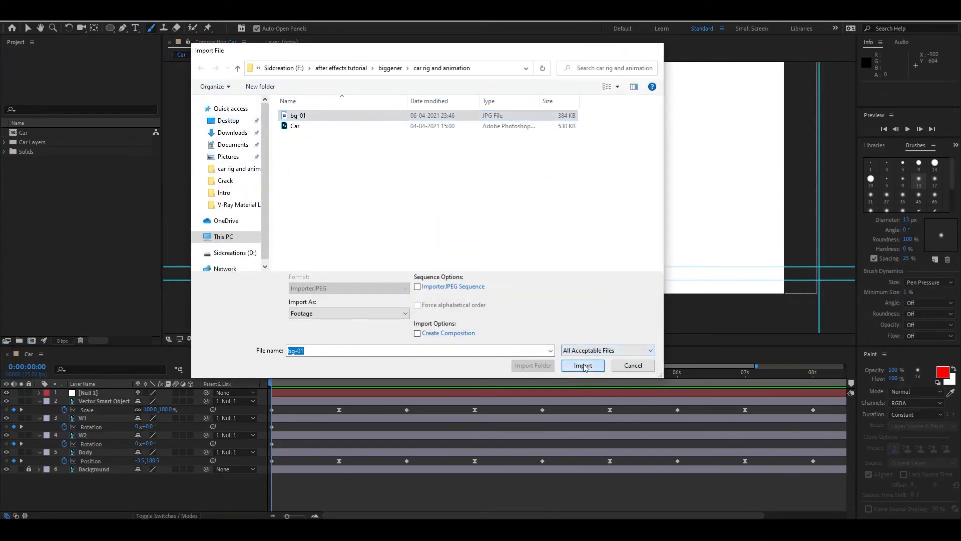
pyautogui.moveTo(87, 219); pyautogui.dragTo(204, 481)
pyautogui.press('s')
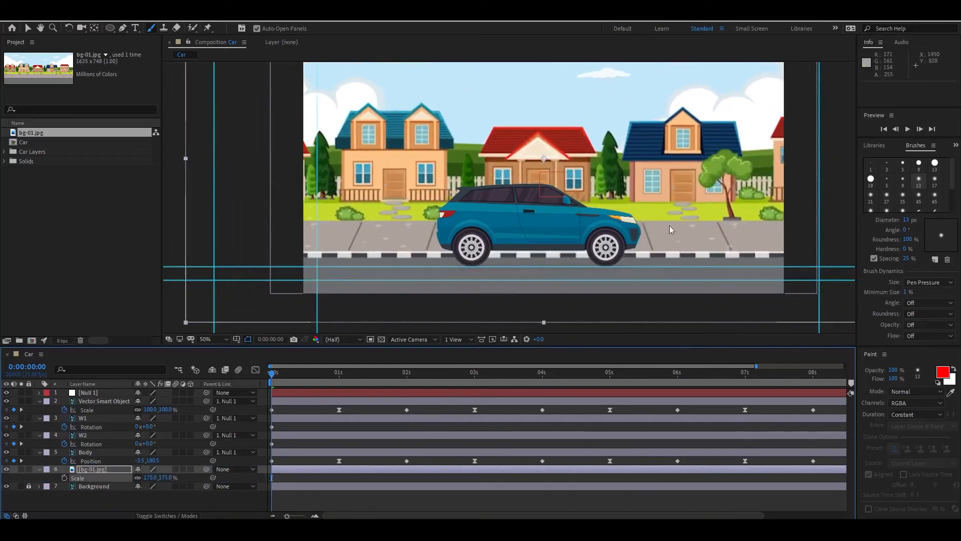
# Move the bg-01 image to position 1420, 434, covering the frame from the composition's left edge.
pyautogui.click(678, 205)
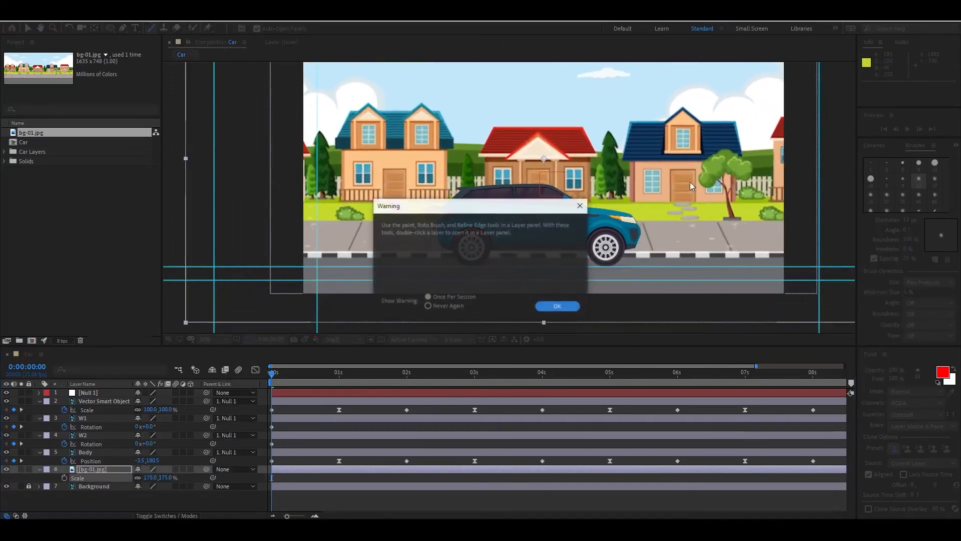
pyautogui.click(558, 306)
pyautogui.press('v')
pyautogui.moveTo(681, 211); pyautogui.dragTo(800, 180)
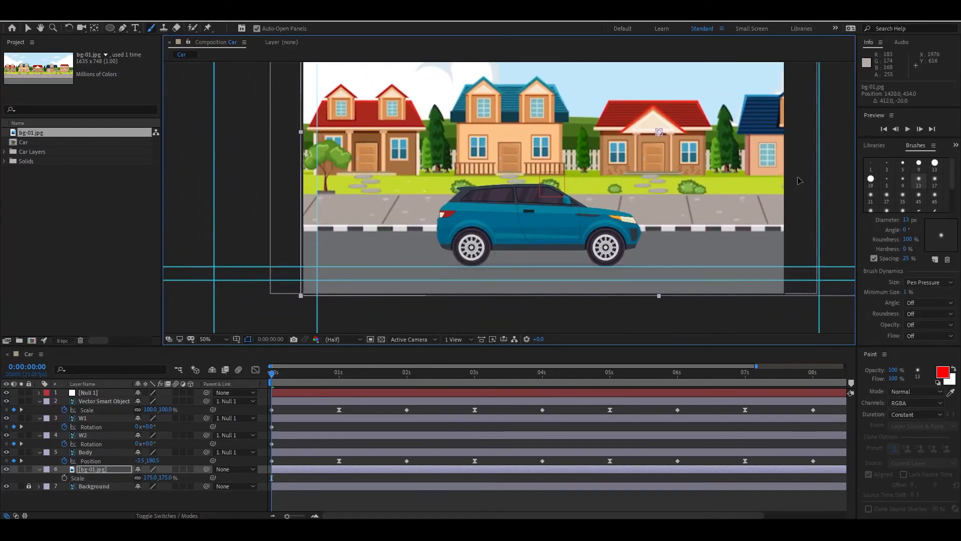
pyautogui.scroll(-2, 700, 200)
pyautogui.moveTo(699, 215); pyautogui.dragTo(720, 212)
pyautogui.scroll(2, 617, 201)
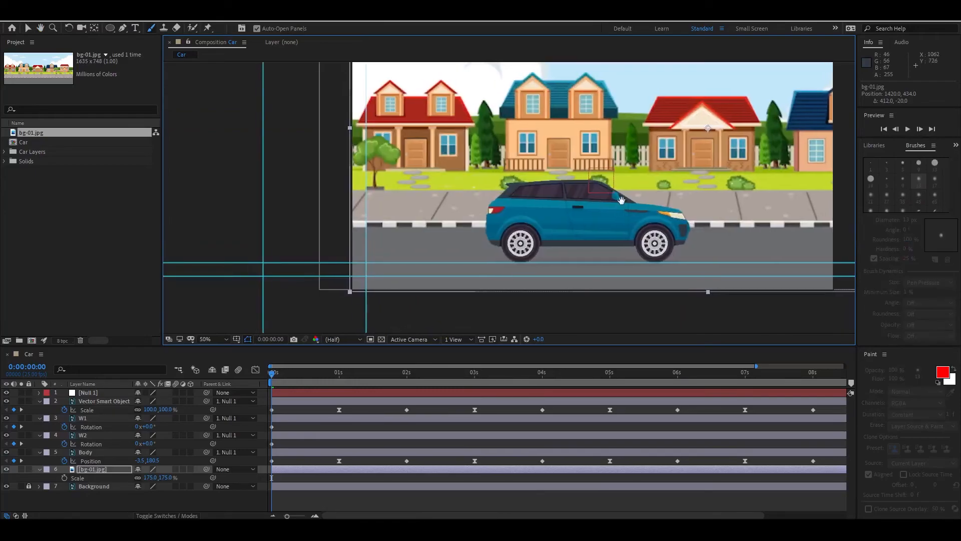
pyautogui.moveTo(617, 203); pyautogui.dragTo(623, 212)
pyautogui.hotkey('ctrl', 'b')
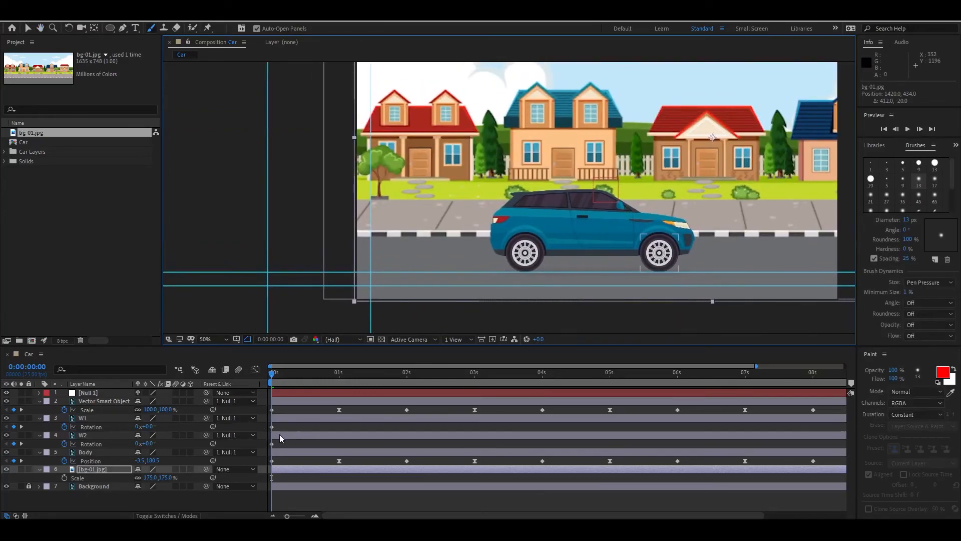
# Keyframe the bg-01 layer's position from 1420, 434 on the first frame to 532, 434 at 0:00:09:24.
pyautogui.click(64, 477)
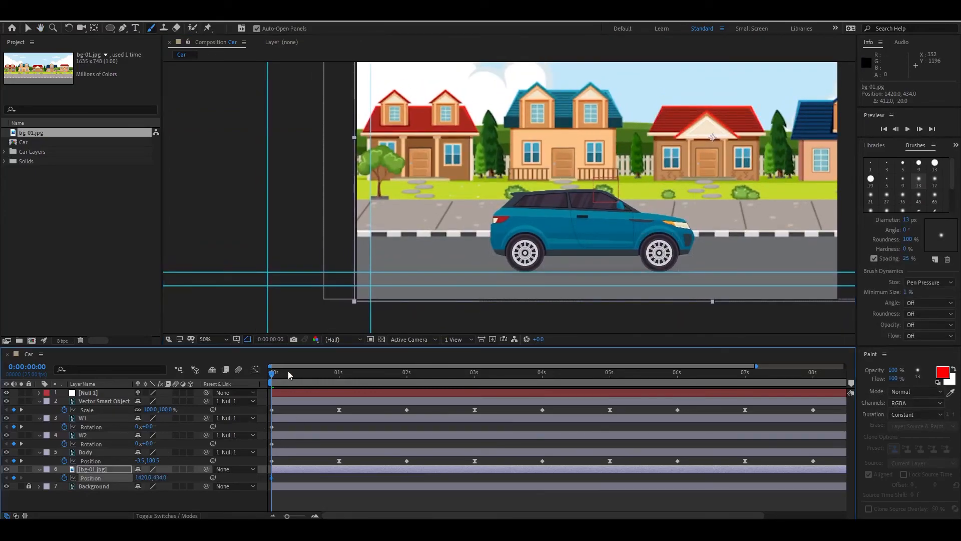
pyautogui.moveTo(281, 377); pyautogui.dragTo(569, 386)
pyautogui.moveTo(635, 390); pyautogui.dragTo(843, 391)
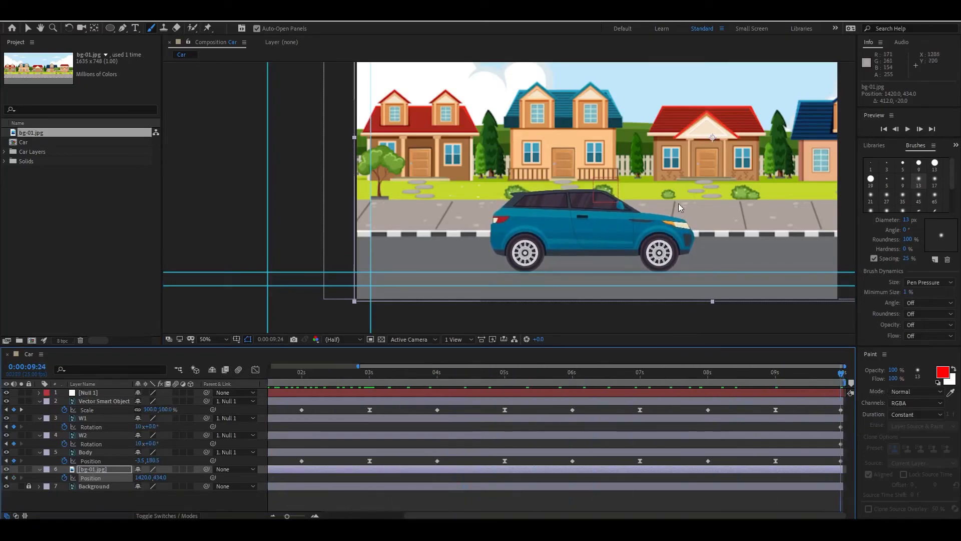
pyautogui.press(',')
pyautogui.press(',')
pyautogui.press(',')
pyautogui.press(',')
pyautogui.hotkey('shift', 'Left')
pyautogui.hotkey('shift', 'Left')
pyautogui.hotkey('shift', 'Left')
pyautogui.hotkey('shift', 'Left')
pyautogui.hotkey('shift', 'Left')
pyautogui.hotkey('shift', 'Left')
pyautogui.hotkey('shift', 'Left')
pyautogui.hotkey('shift', 'Left')
pyautogui.hotkey('shift', 'Left')
pyautogui.hotkey('shift', 'Left')
pyautogui.hotkey('shift', 'Left')
pyautogui.hotkey('shift', 'Left')
pyautogui.hotkey('shift', 'Left')
pyautogui.hotkey('shift', 'Left')
pyautogui.hotkey('shift', 'Left')
pyautogui.hotkey('shift', 'Left')
pyautogui.hotkey('shift', 'Left')
pyautogui.hotkey('shift', 'Left')
pyautogui.hotkey('shift', 'Left')
pyautogui.hotkey('shift', 'Left')
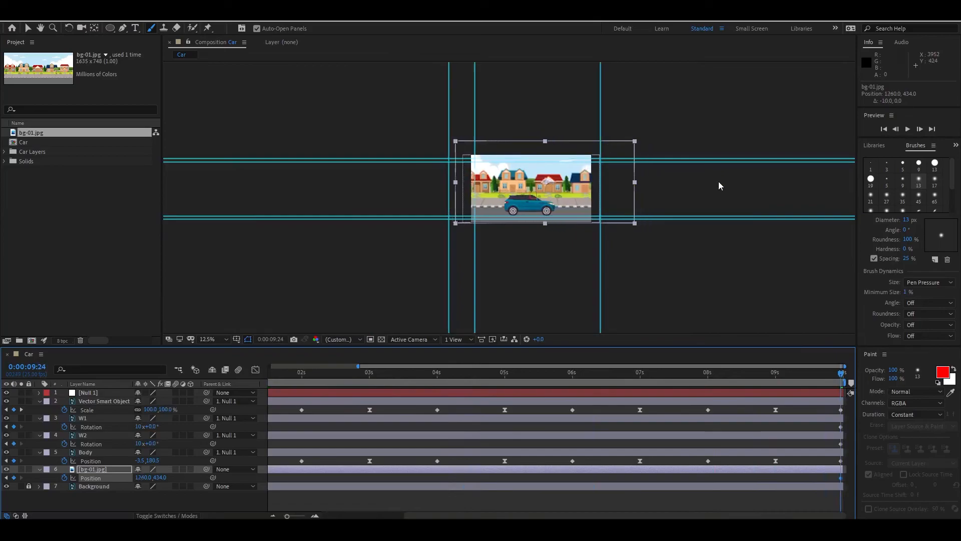
pyautogui.hotkey('shift', 'Left')
pyautogui.hotkey('shift', 'Left')
pyautogui.hotkey('shift', 'Left')
pyautogui.hotkey('shift', 'Left')
pyautogui.hotkey('shift', 'Left')
pyautogui.hotkey('shift', 'Left')
pyautogui.hotkey('shift', 'Left')
pyautogui.hotkey('shift', 'Left')
pyautogui.hotkey('shift', 'Left')
pyautogui.hotkey('shift', 'Left')
pyautogui.hotkey('shift', 'Left')
pyautogui.hotkey('shift', 'Left')
pyautogui.hotkey('shift', 'Left')
pyautogui.hotkey('shift', 'Left')
pyautogui.hotkey('shift', 'Left')
pyautogui.hotkey('shift', 'Left')
pyautogui.hotkey('shift', 'Left')
pyautogui.hotkey('shift', 'Left')
pyautogui.hotkey('shift', 'Left')
pyautogui.hotkey('shift', 'Left')
pyautogui.press('Left')
pyautogui.press('Left')
pyautogui.press('Left')
pyautogui.press('Left')
pyautogui.press('Left')
pyautogui.press('Left')
pyautogui.press('Left')
pyautogui.press('Left')
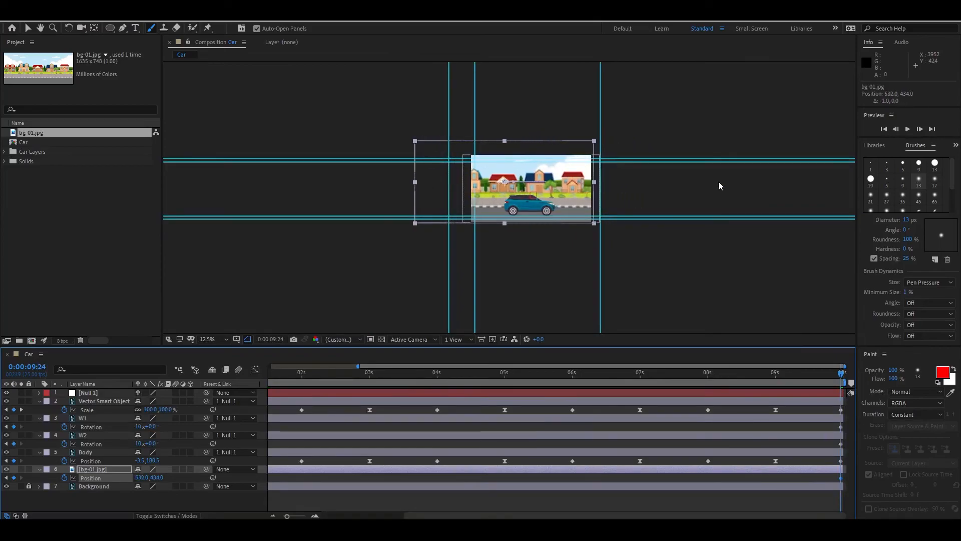
# Preview the street background scrolling behind the car from the first frame.
pyautogui.press('.')
pyautogui.press('.')
pyautogui.moveTo(842, 373); pyautogui.dragTo(148, 374)
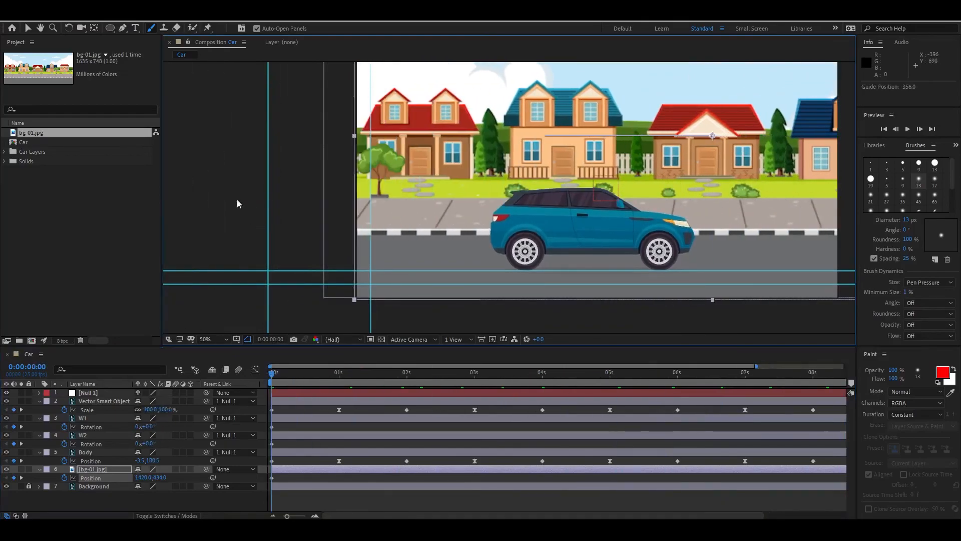
pyautogui.press('space')
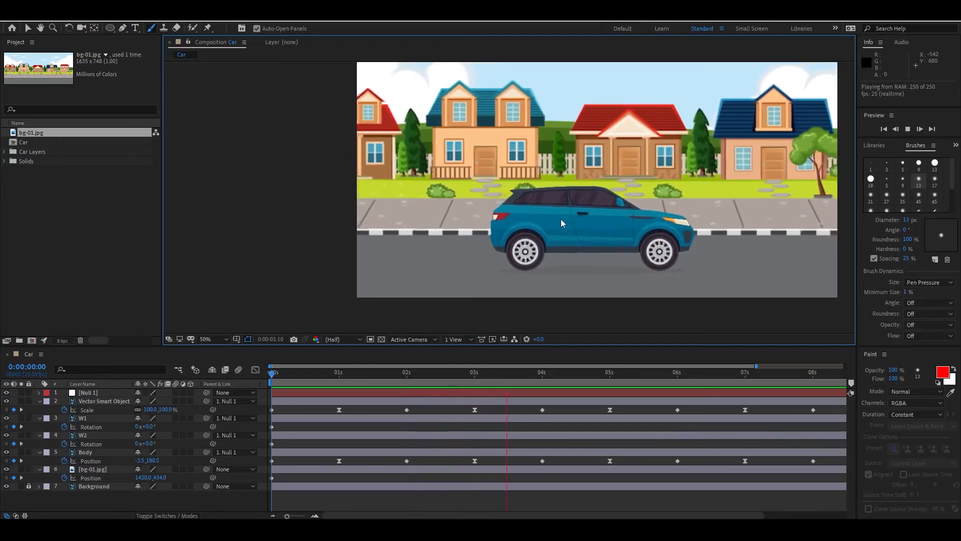
pyautogui.moveTo(562, 222); pyautogui.dragTo(510, 254)
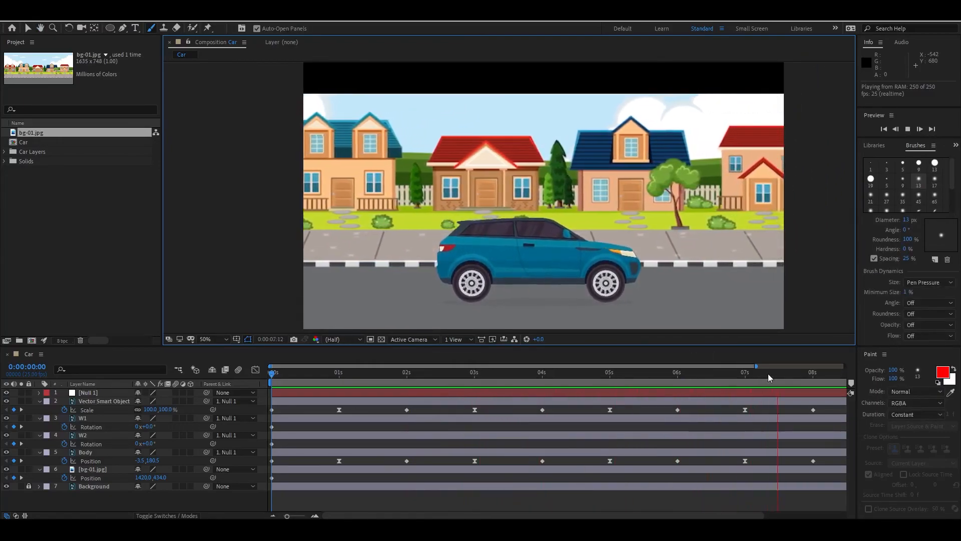
# Move the bg-01 layer's last position keyframe to 5 seconds to speed up the background.
pyautogui.moveTo(754, 374); pyautogui.dragTo(575, 385)
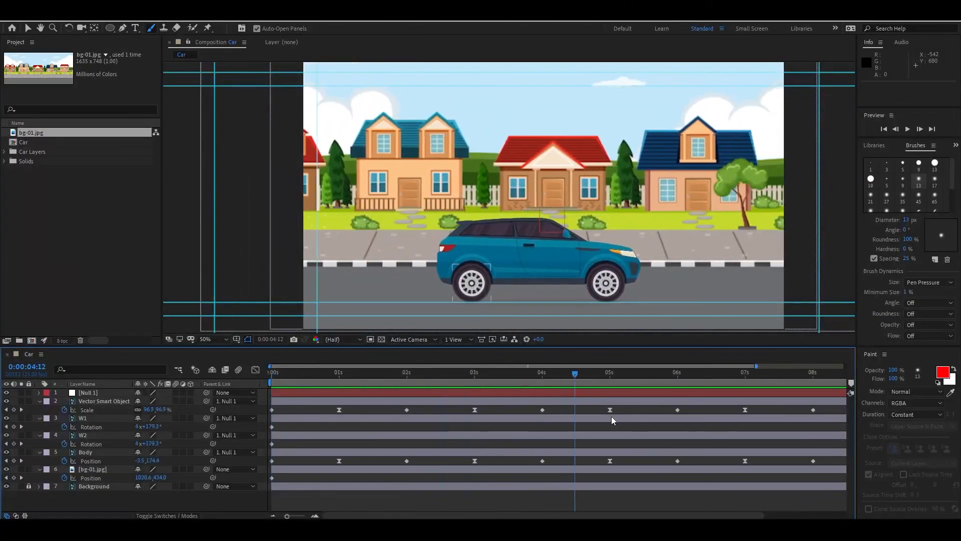
pyautogui.press('-')
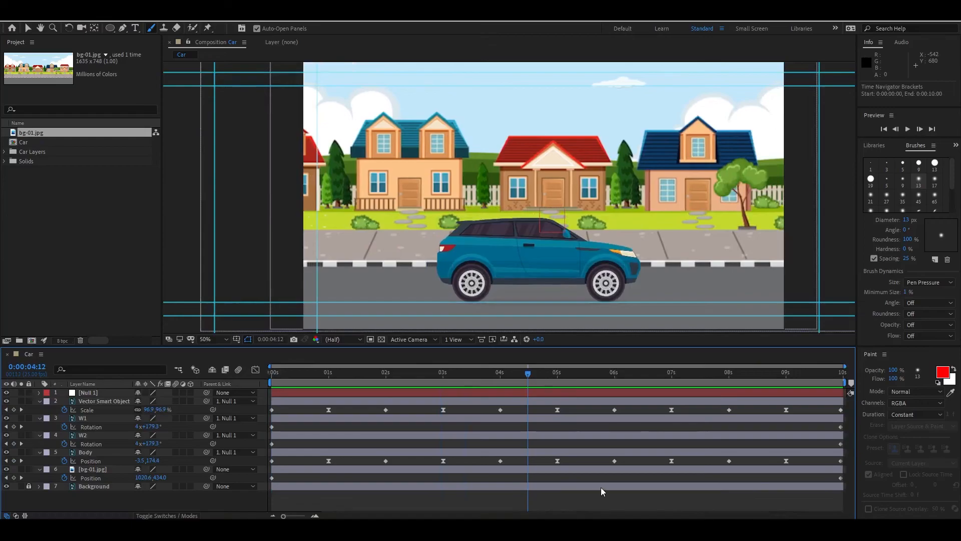
pyautogui.click(615, 471)
pyautogui.moveTo(840, 478); pyautogui.dragTo(557, 376)
pyautogui.click(557, 373)
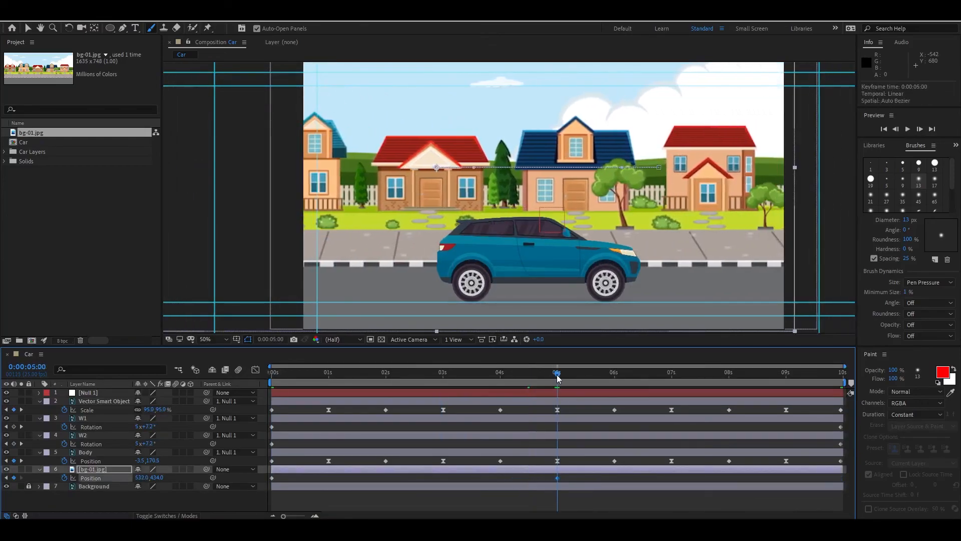
# End the work area at 5 seconds and preview the faster background scroll.
pyautogui.press('n')
pyautogui.press('space')
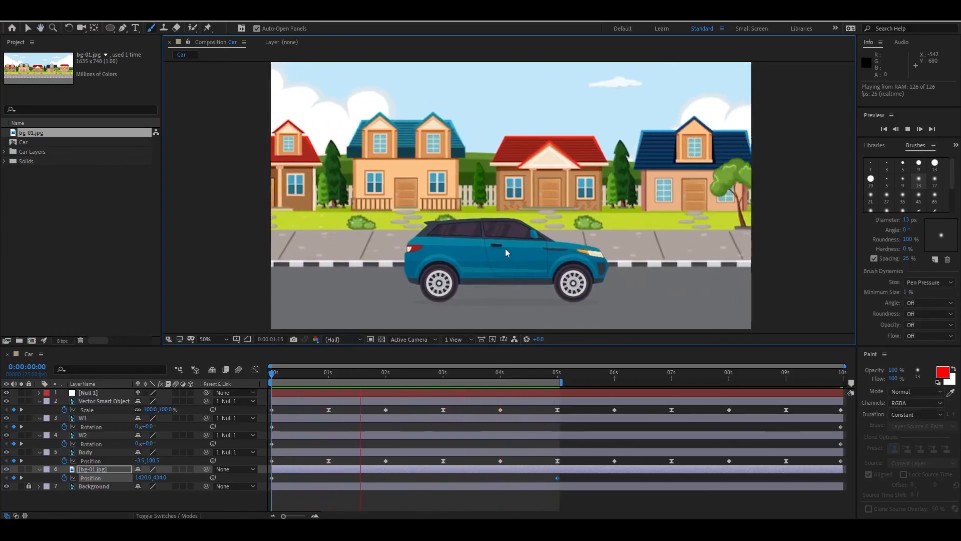
pyautogui.press('space')
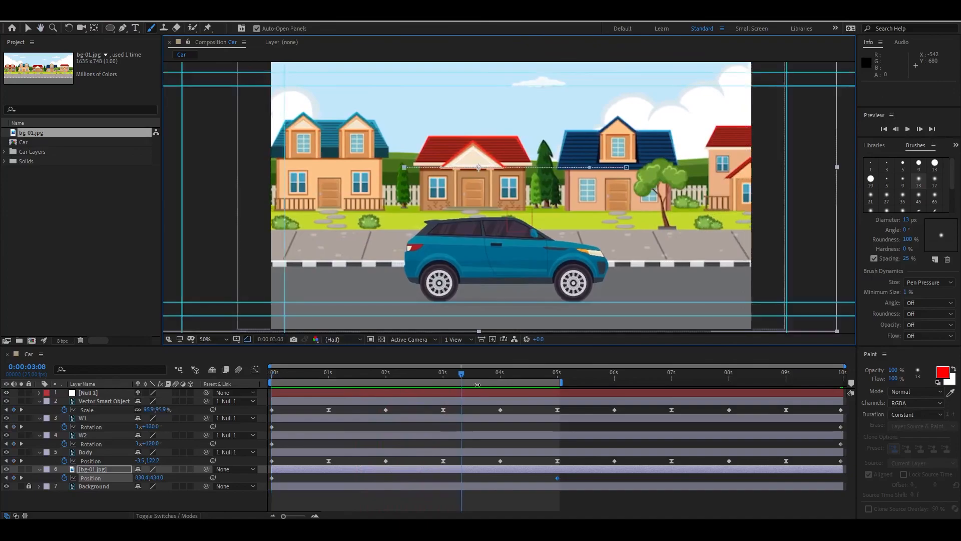
pyautogui.press('space')
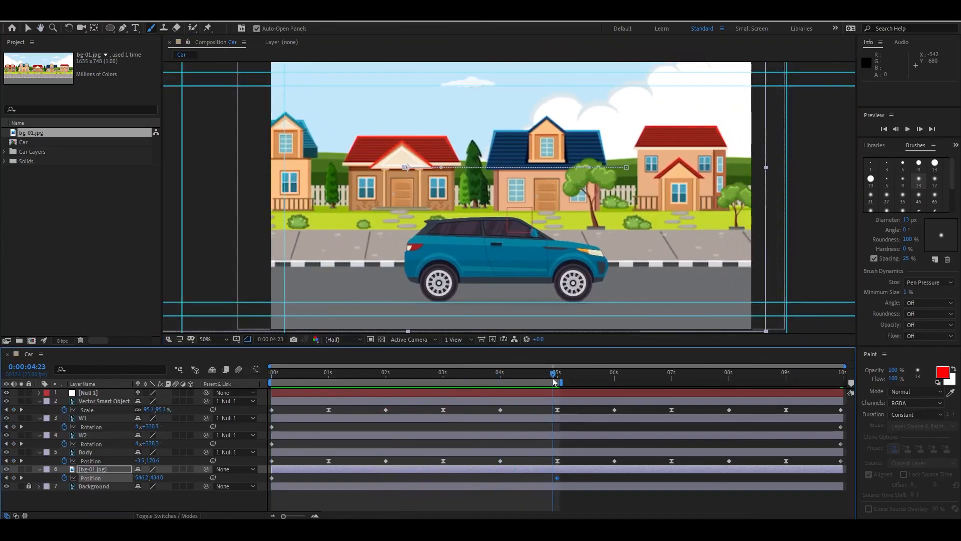